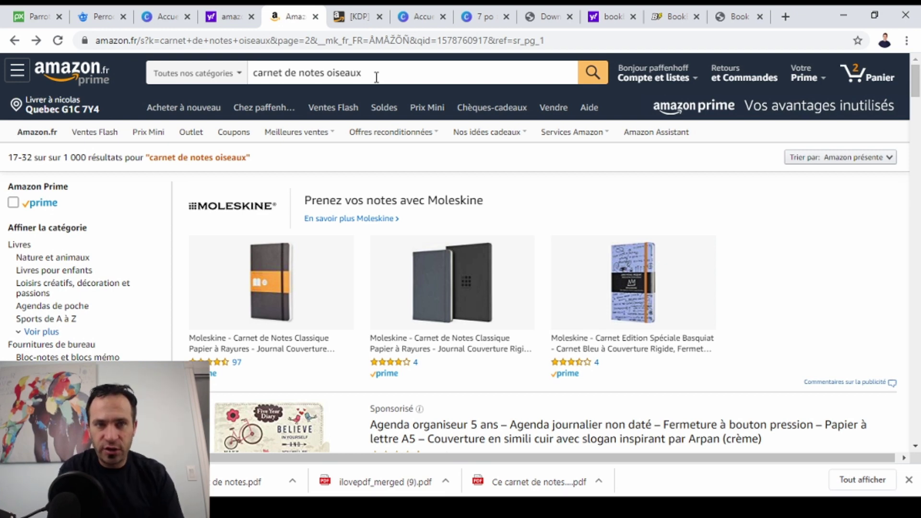
- Search Amazon again for "carnet de notes oiseaux" across all categories
left_click(377, 77)
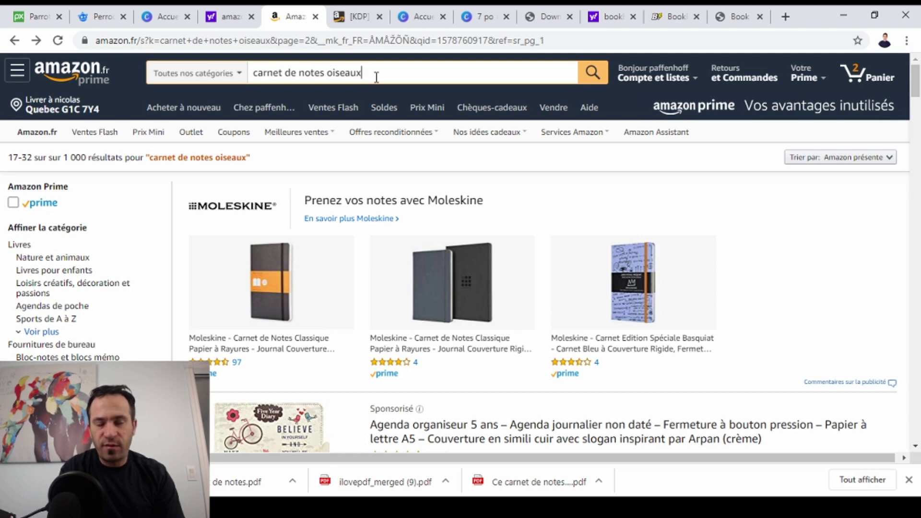
left_click_drag(376, 77, 330, 77)
key("BackSpace")
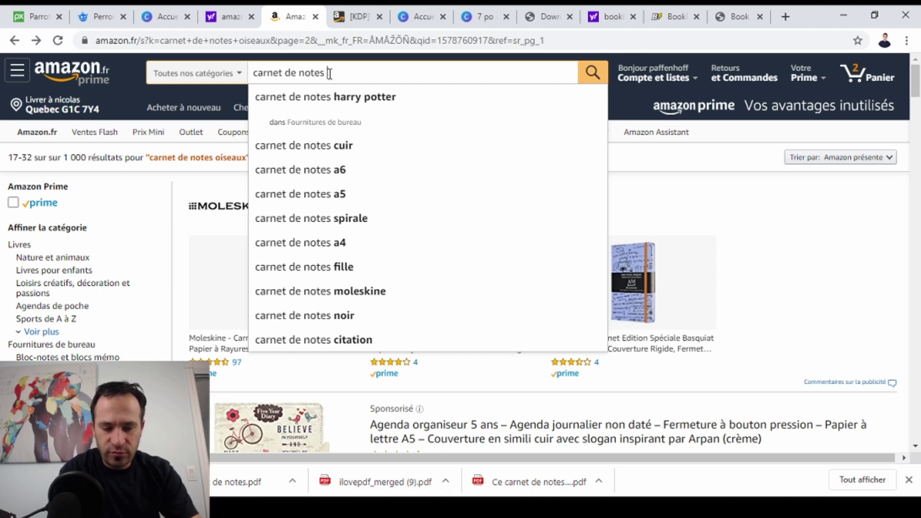
type("oiseaux")
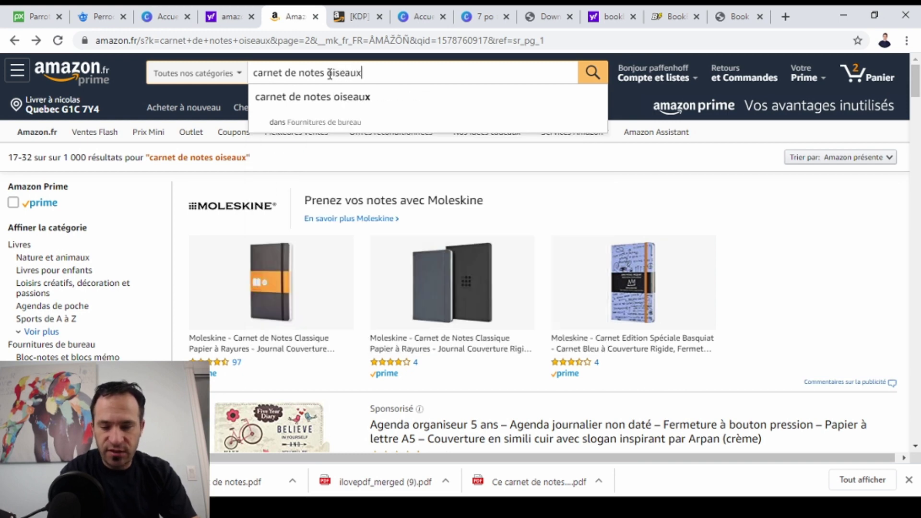
key("Return")
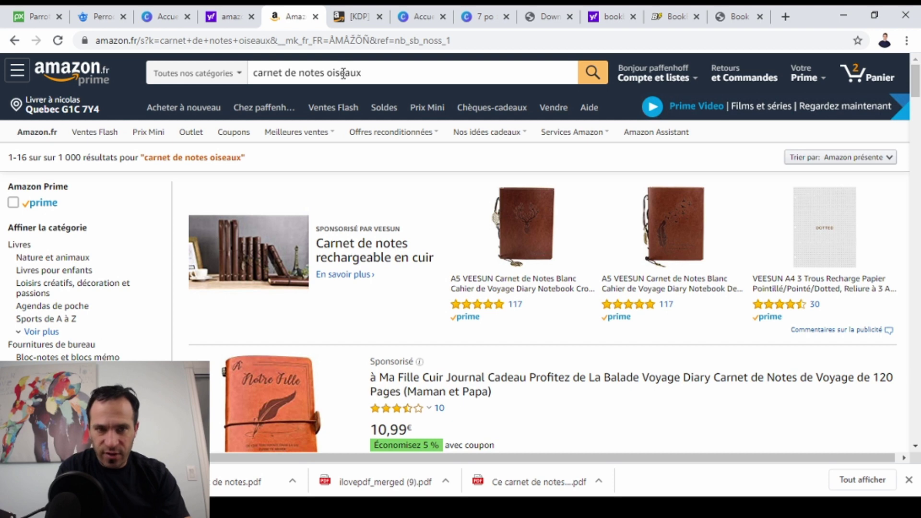
- Replace the bird keyword and search for "carnet de notes cacaotes"
left_click(369, 72)
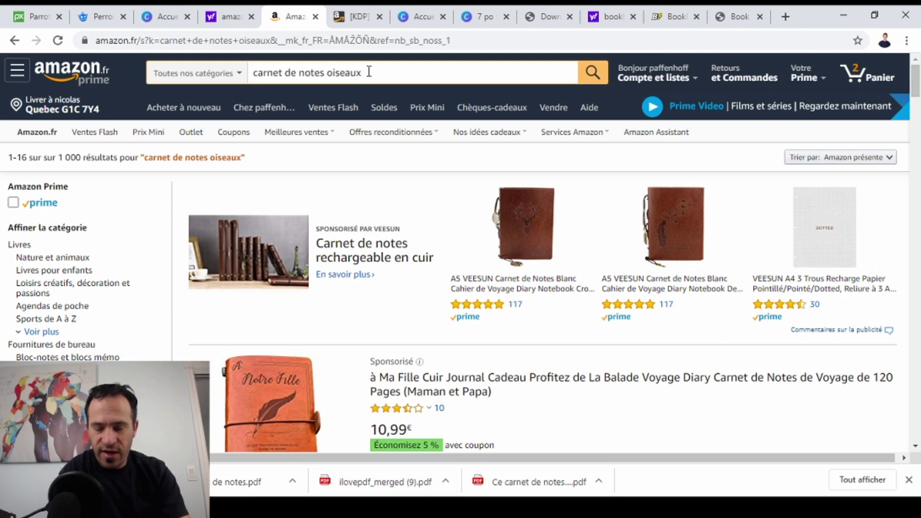
key("BackSpace")
key("BackSpace")
key("BackSpace")
key("BackSpace")
key("BackSpace")
key("BackSpace")
key("BackSpace")
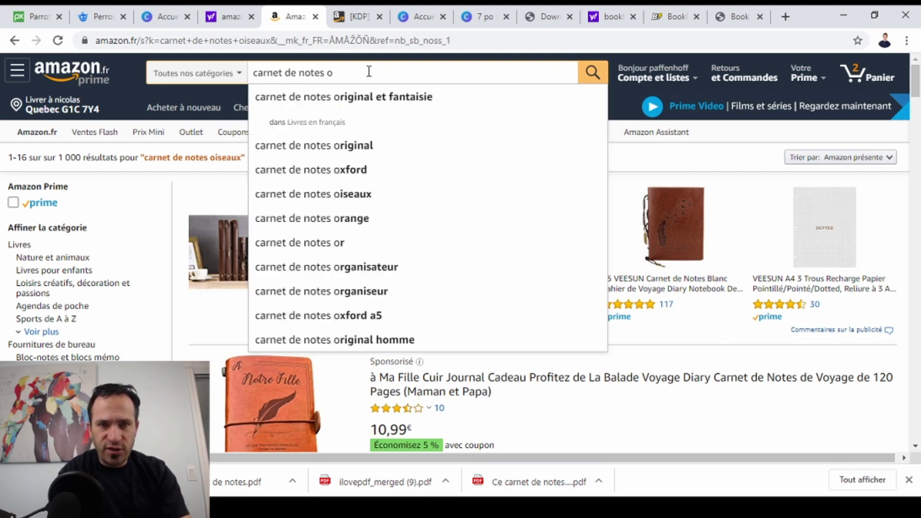
type("caca")
type("otes")
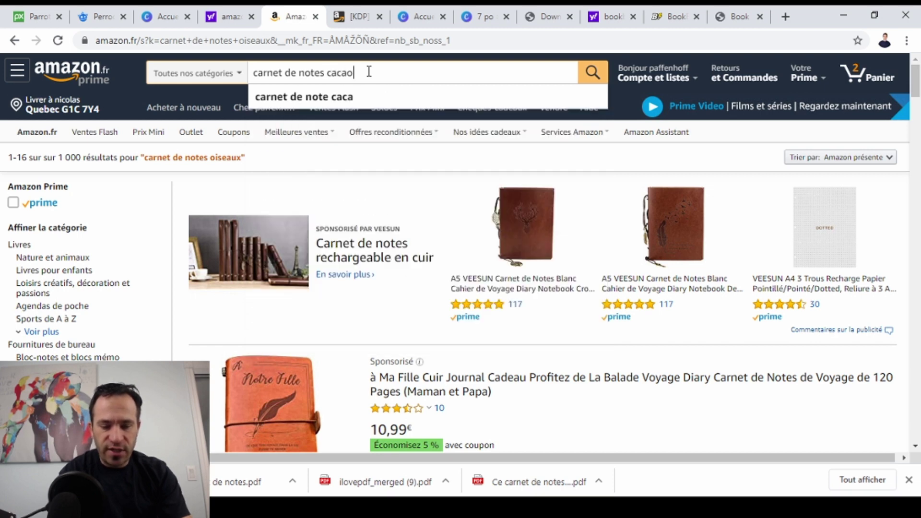
key("Return")
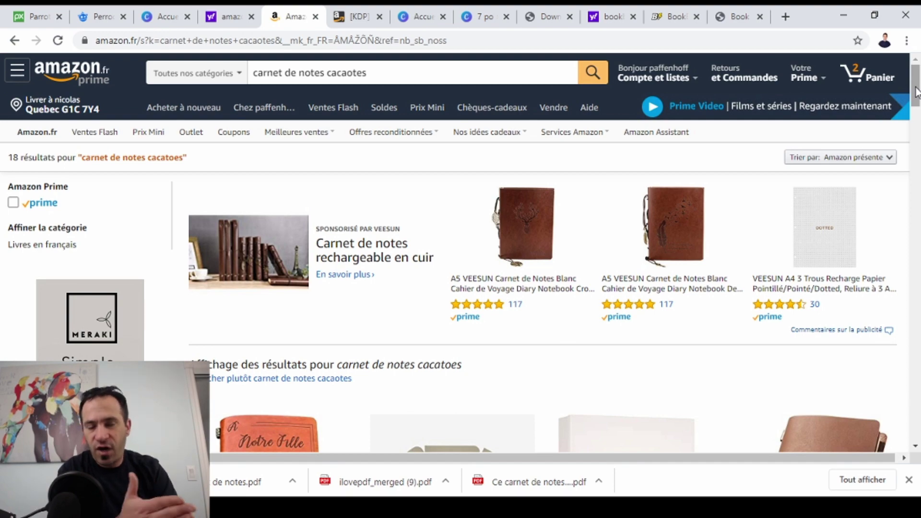
- Open the "Cacatoès Carnet de notes: Journal ligné de 119 pages" listing by Papersian Journals and review its description, product details and sales rank
left_click_drag(916, 92, 908, 187)
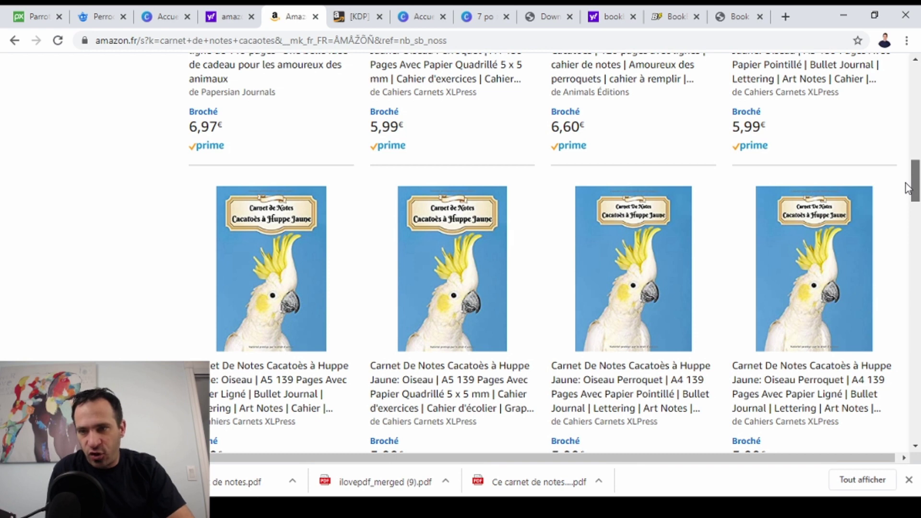
left_click_drag(908, 188, 908, 173)
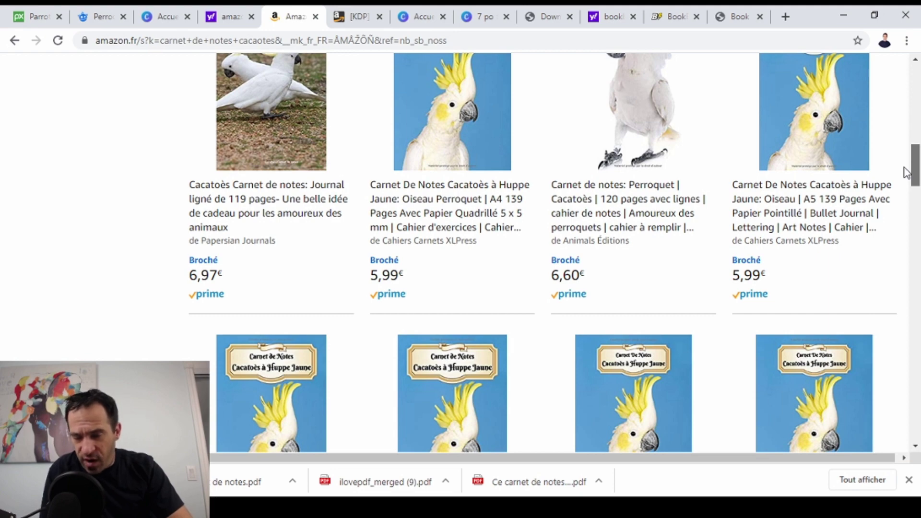
mouse_move(907, 173)
left_mouse_down()
mouse_move(907, 192)
mouse_move(910, 163)
left_mouse_up()
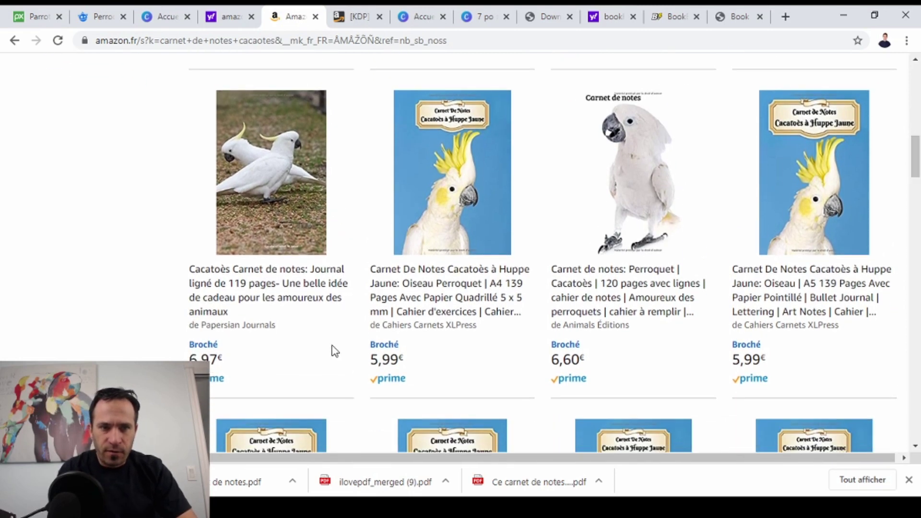
left_click(236, 281)
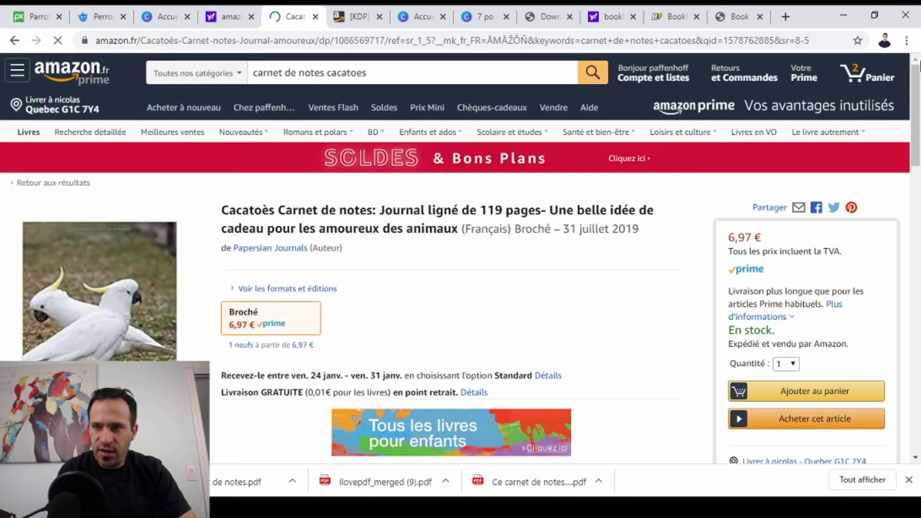
mouse_move(917, 78)
left_mouse_down()
mouse_move(917, 98)
mouse_move(918, 67)
left_mouse_up()
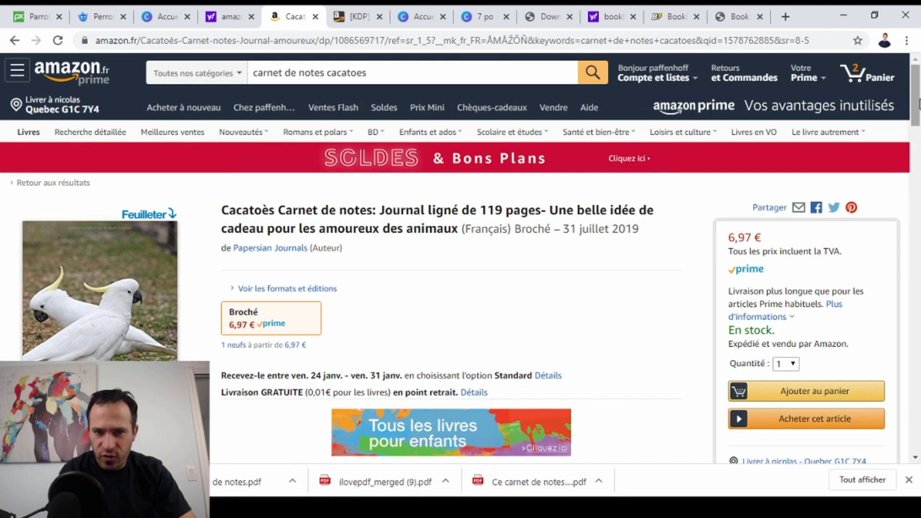
left_click_drag(918, 105, 917, 135)
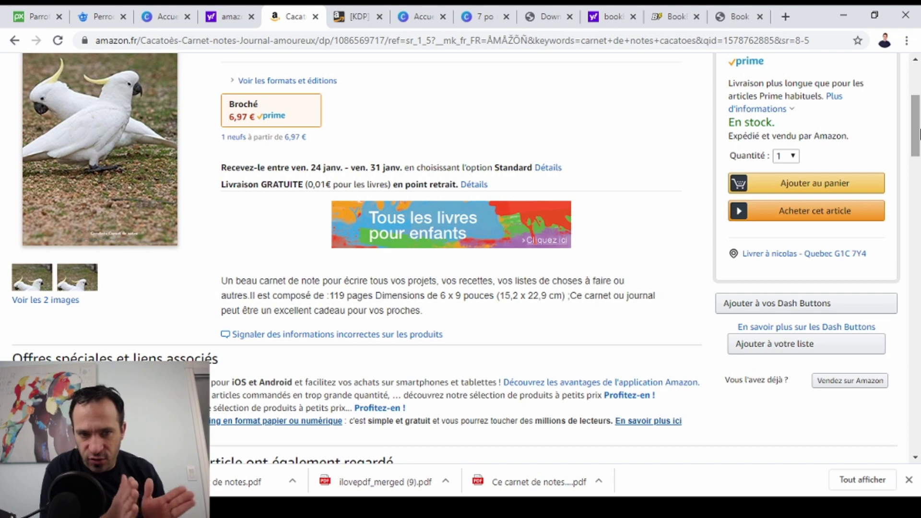
left_click_drag(919, 135, 889, 261)
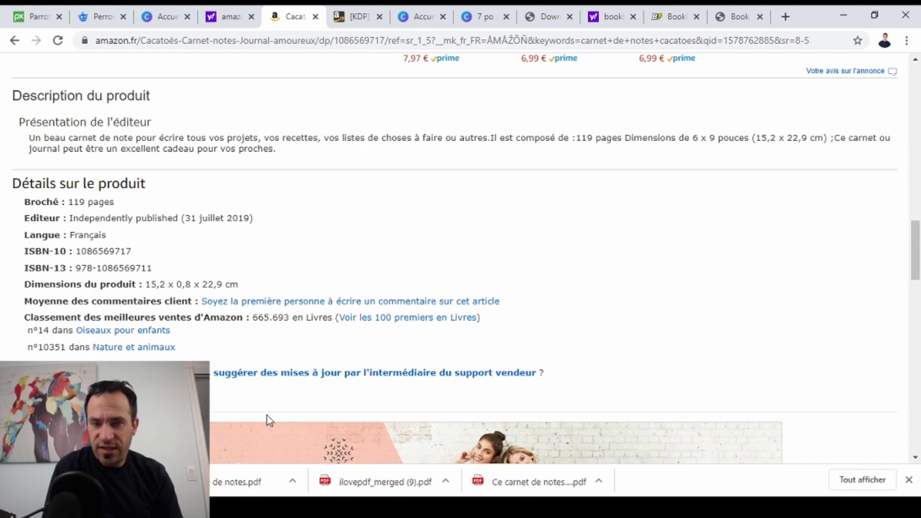
left_click_drag(917, 262, 918, 123)
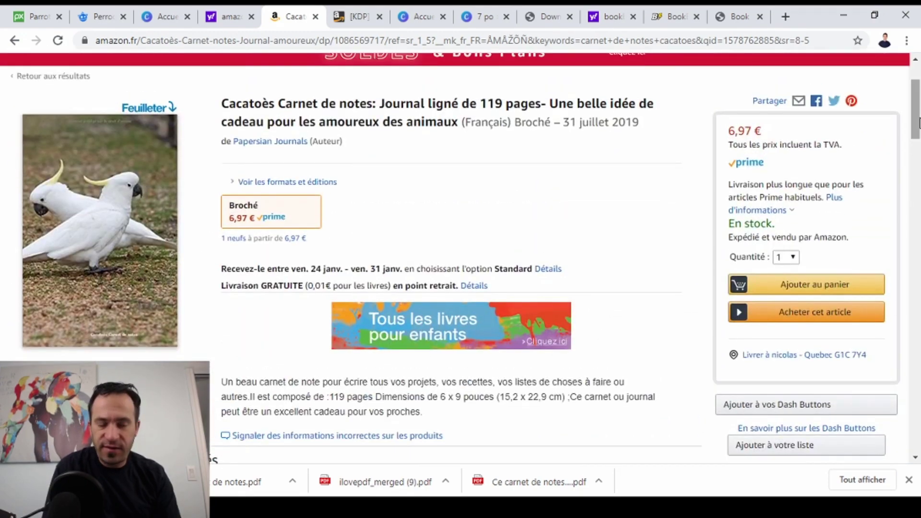
- Look inside the cockatoo notebook, paging from the front cover through the interior to the back cover, and close the preview
left_click(135, 110)
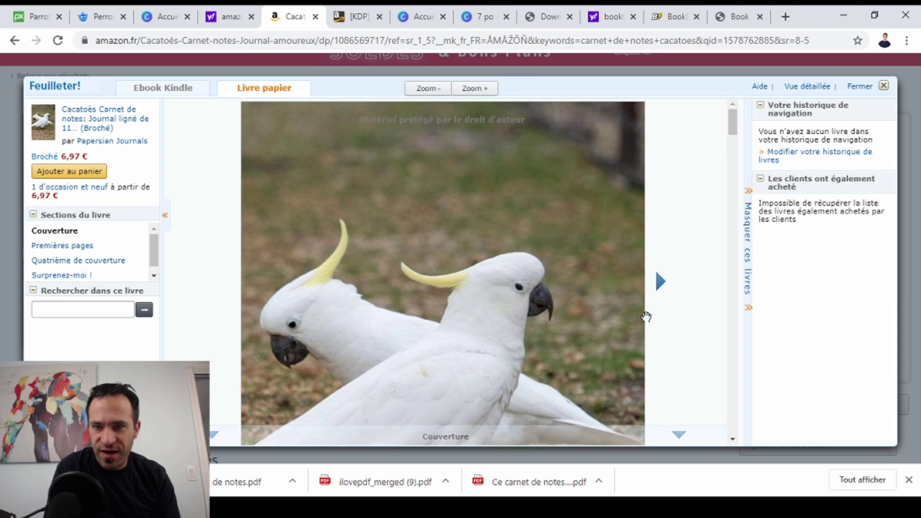
left_click(661, 283)
left_click(661, 283)
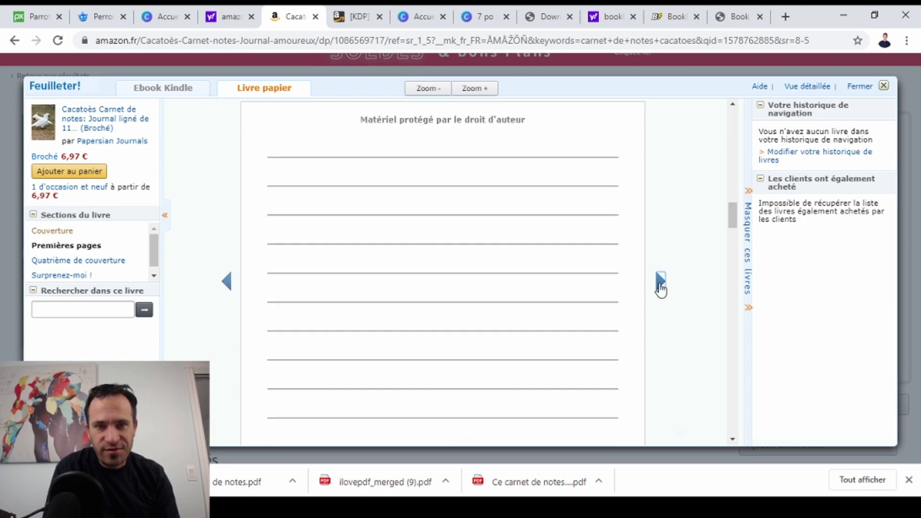
left_click(661, 284)
left_click(661, 284)
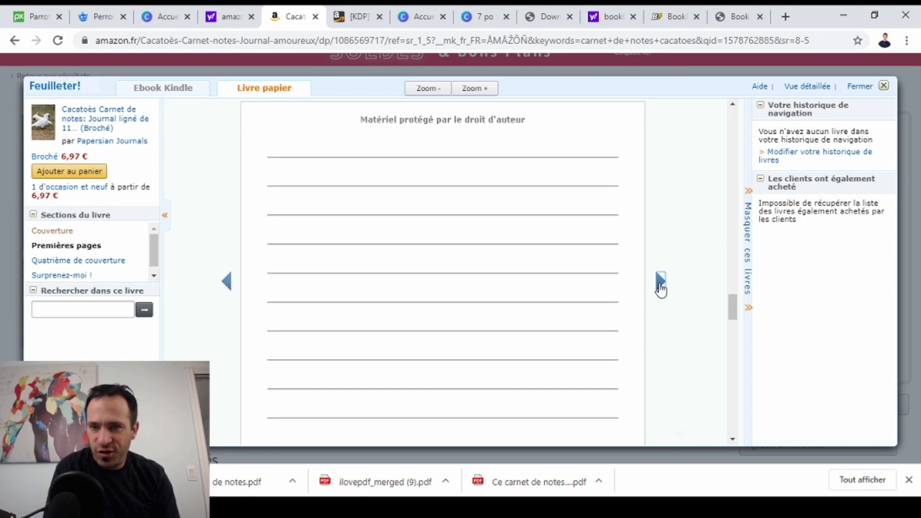
left_click(661, 284)
left_click(661, 283)
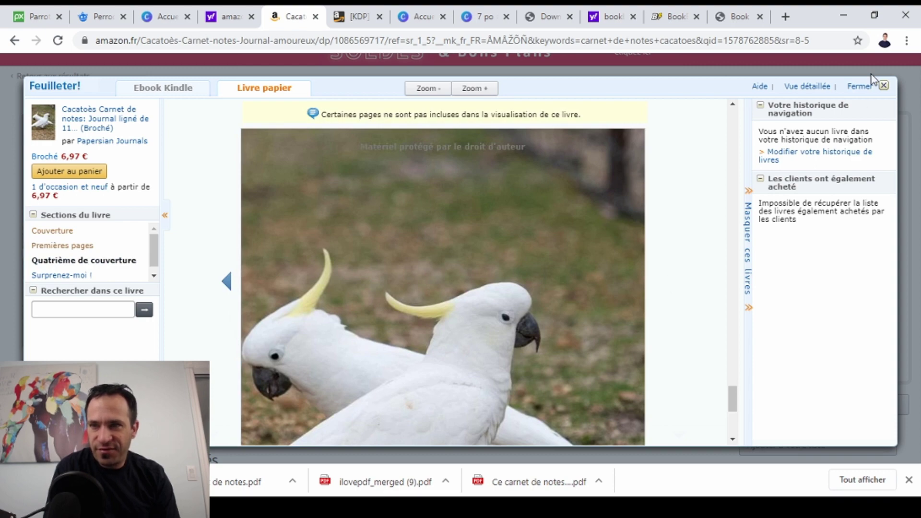
left_click(862, 88)
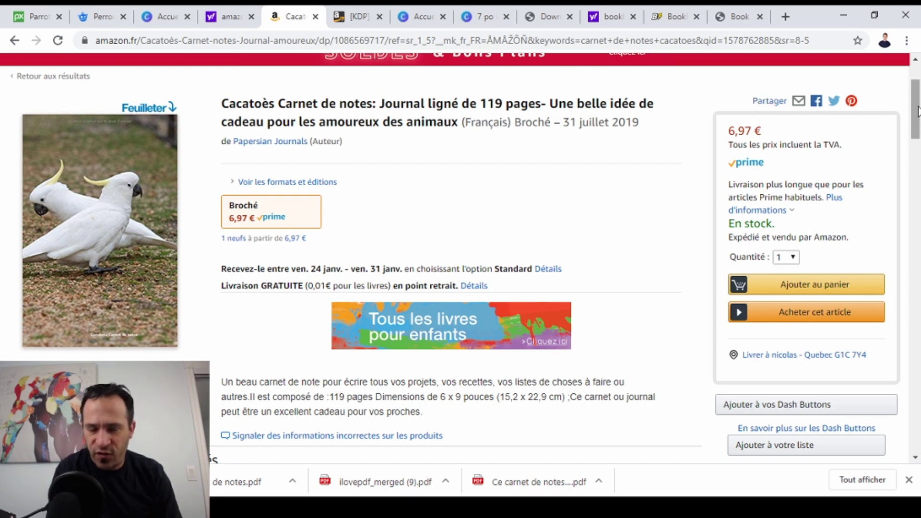
mouse_move(917, 111)
left_mouse_down()
mouse_move(917, 164)
mouse_move(919, 96)
left_mouse_up()
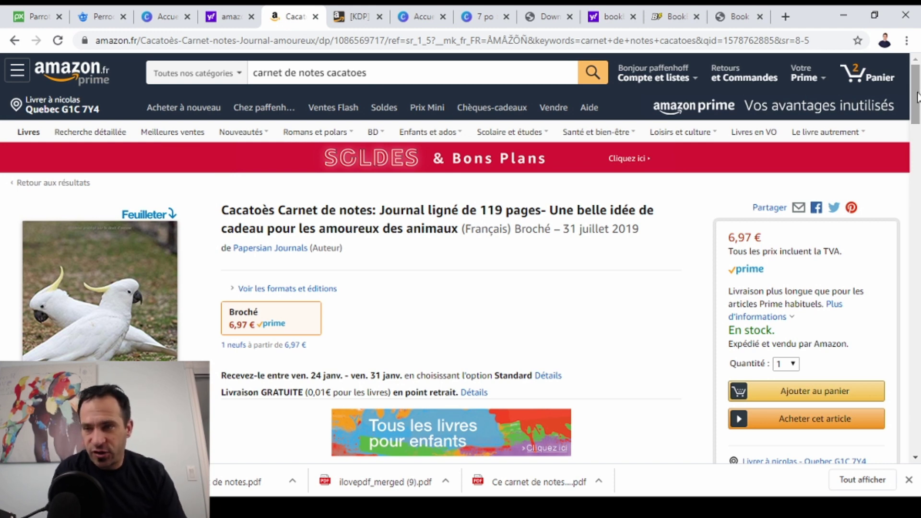
mouse_move(918, 98)
left_mouse_down()
mouse_move(919, 123)
mouse_move(919, 102)
left_mouse_up()
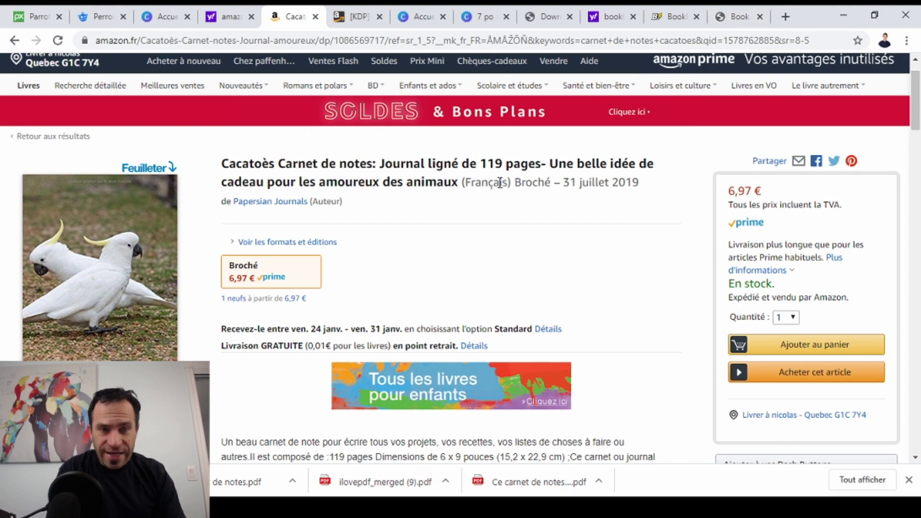
- Switch to the "Ce carnet de notes appartient à :" design in Canva and examine its ownership page and lined page 2
left_click(472, 22)
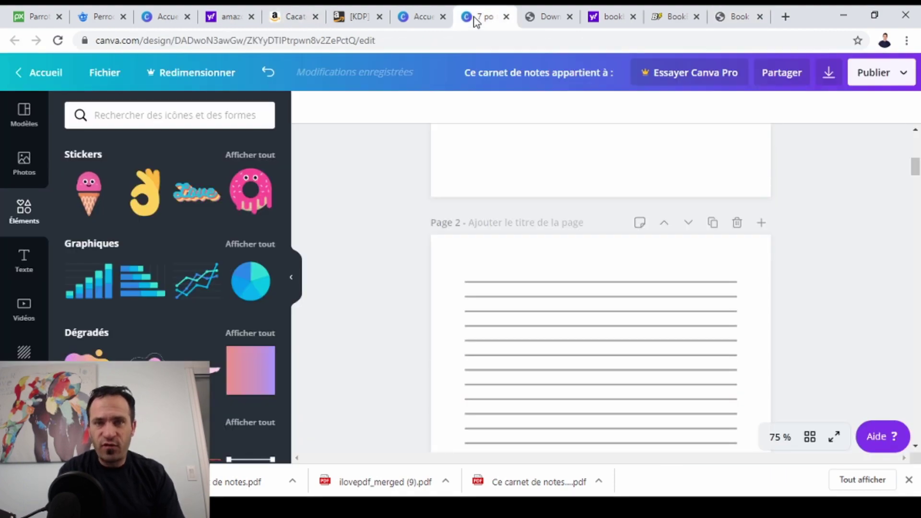
left_click(427, 19)
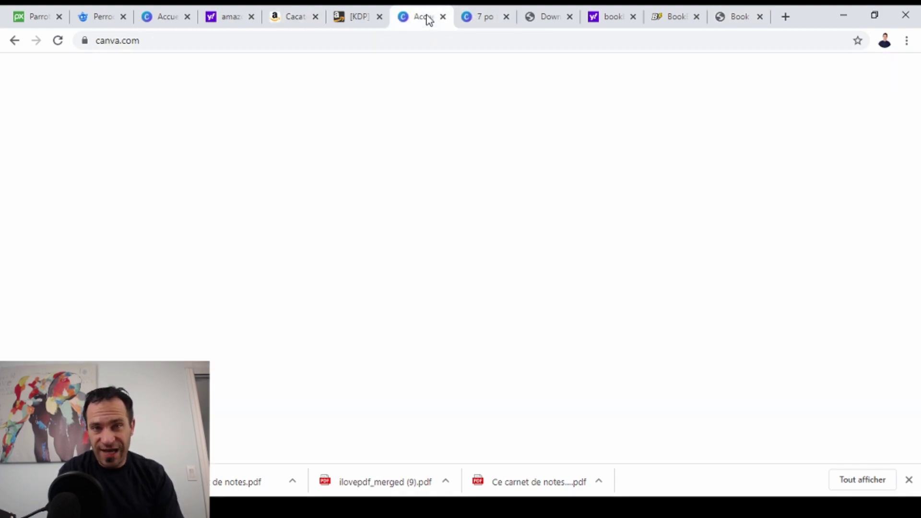
left_click(479, 17)
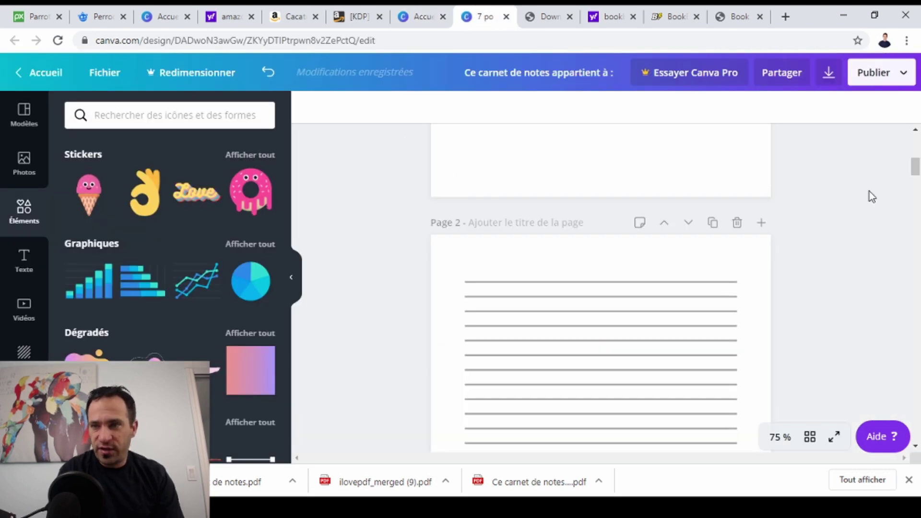
left_click_drag(920, 167, 918, 150)
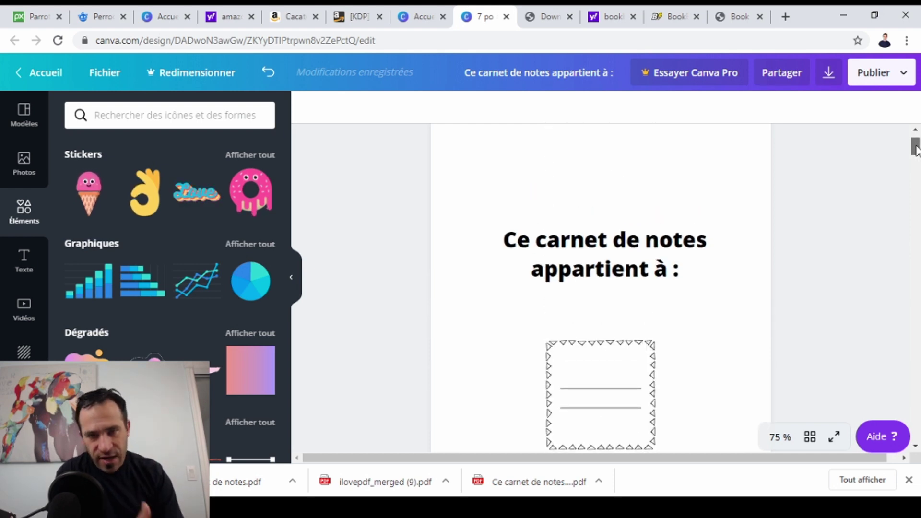
left_click_drag(917, 150, 917, 150)
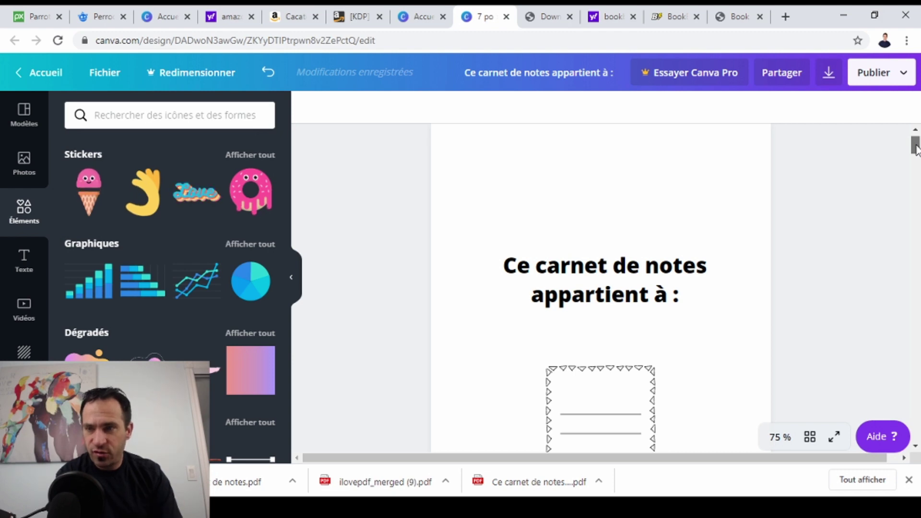
left_click_drag(916, 149, 916, 154)
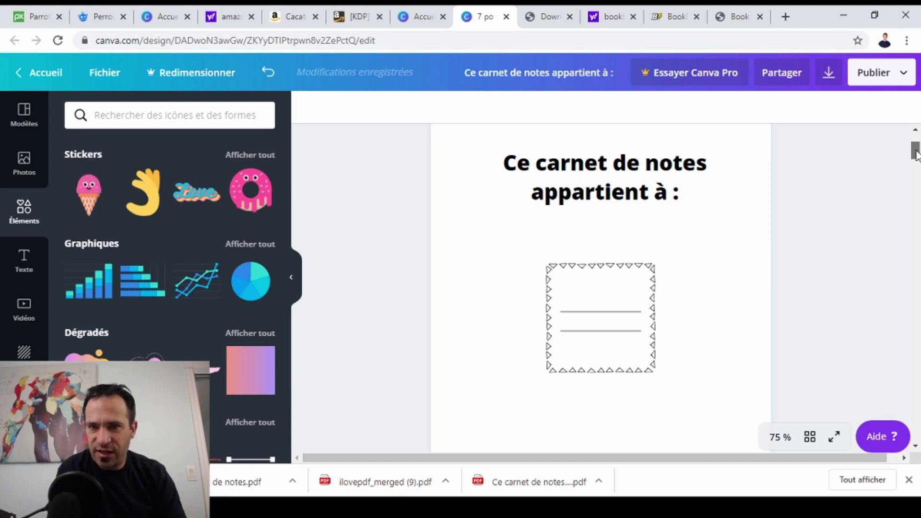
left_click_drag(917, 155, 915, 175)
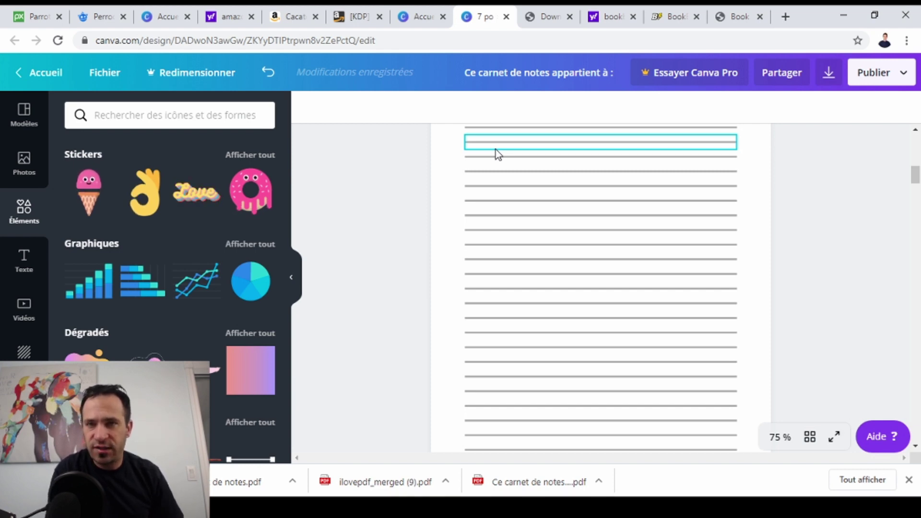
- Switch to the book cover designer and examine the back, spine and front of the llama password notebook cover
key("ctrl+Tab")
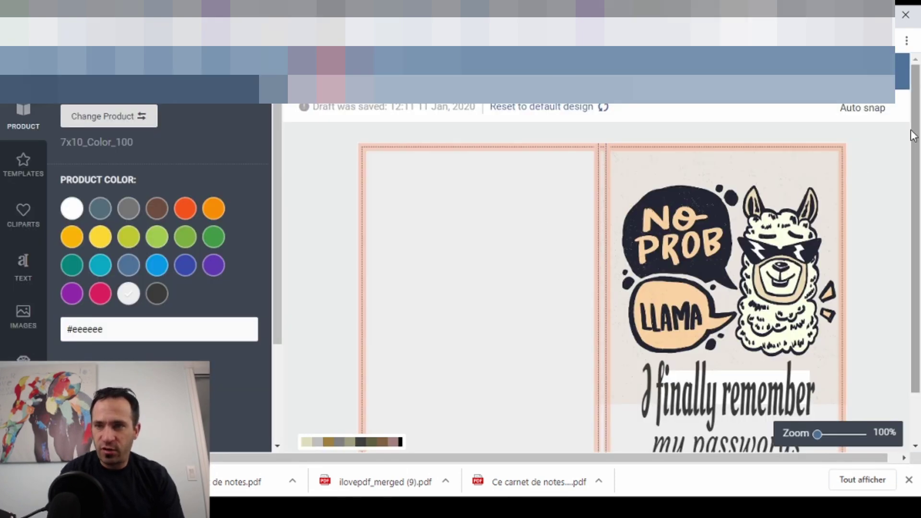
scroll(911, 139, "down", 1)
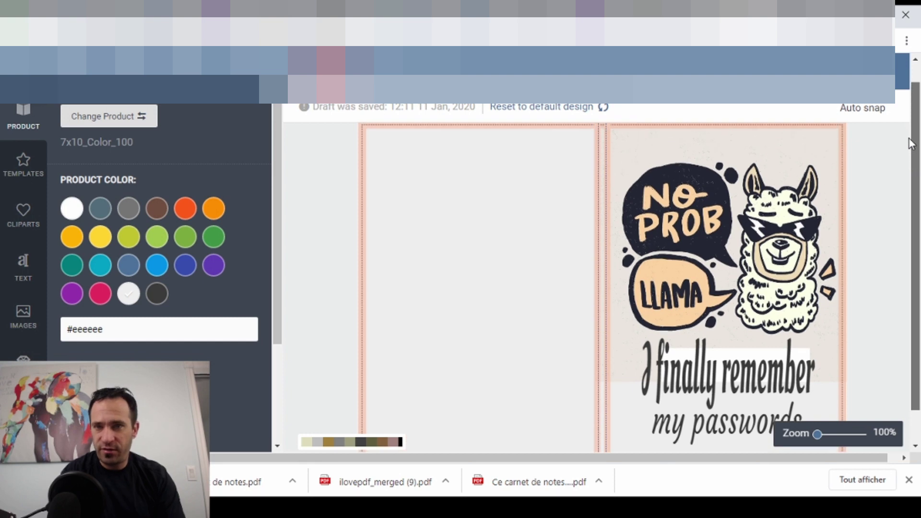
scroll(918, 123, "up", 1)
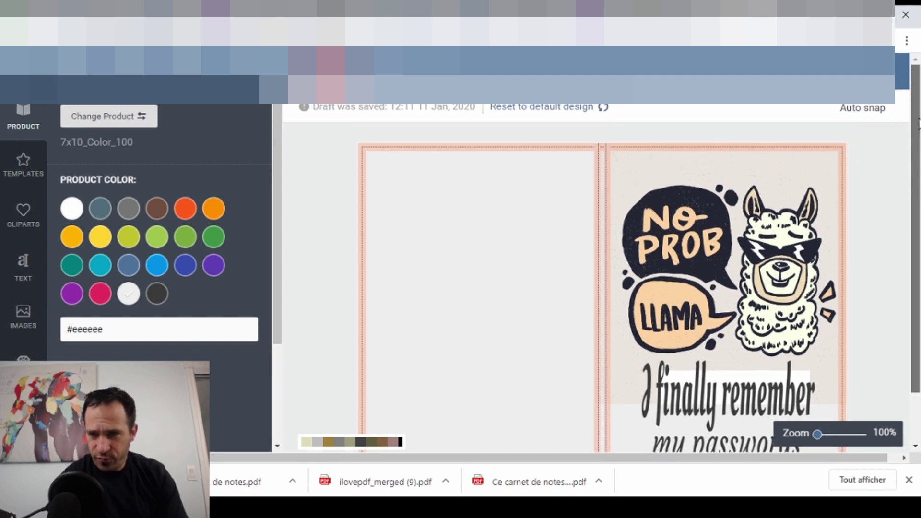
left_click_drag(919, 123, 919, 136)
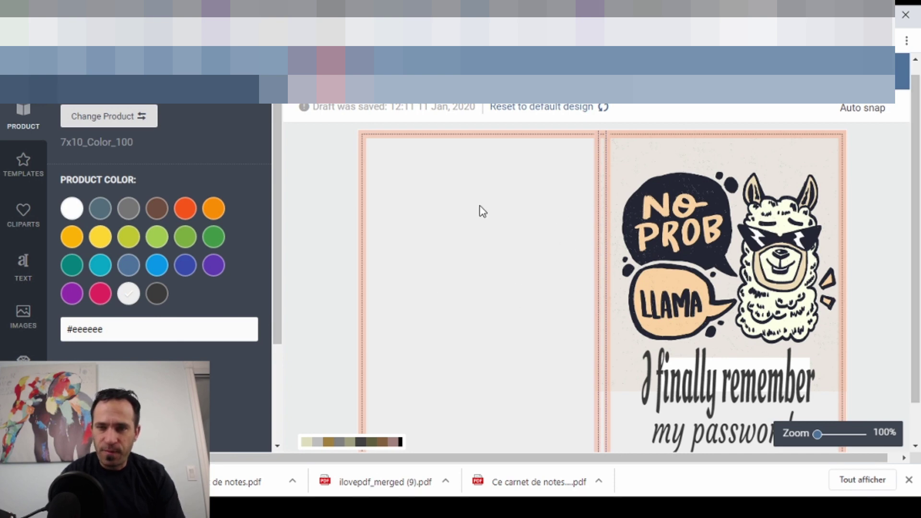
scroll(482, 211, "down", 1)
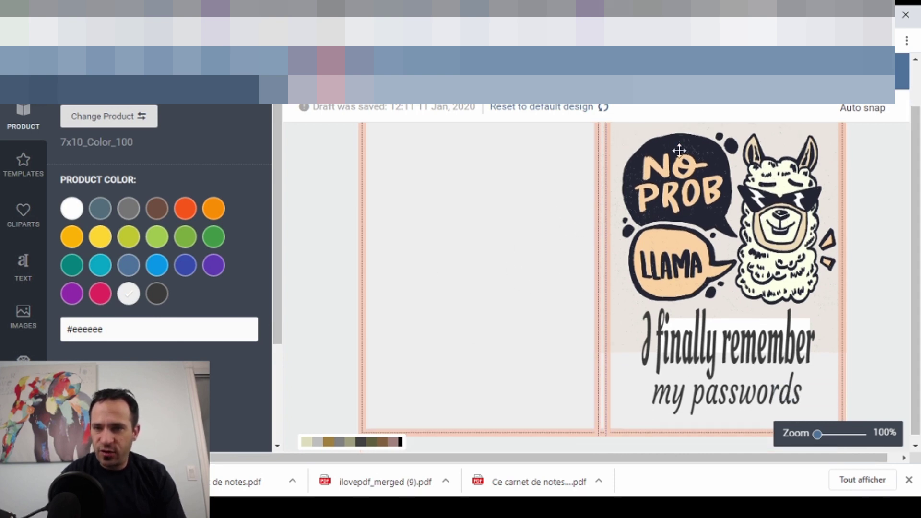
scroll(623, 269, "up", 1)
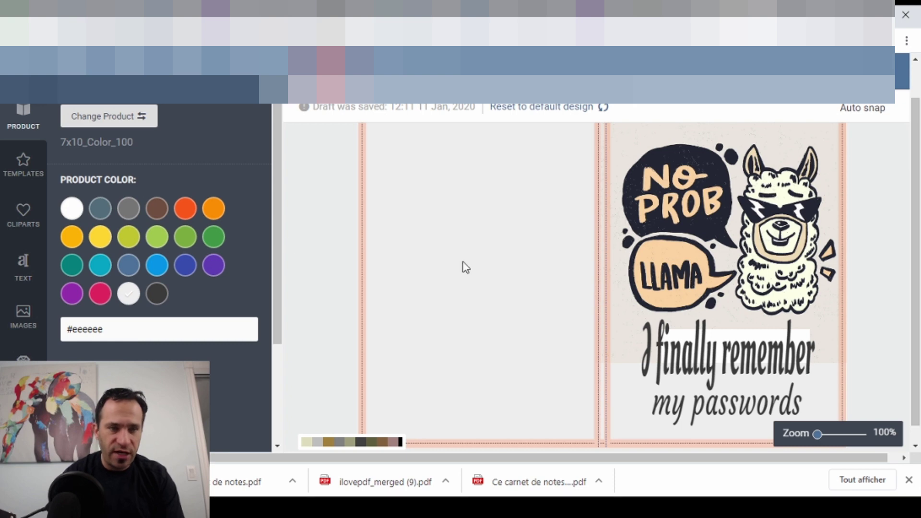
left_click_drag(918, 196, 920, 173)
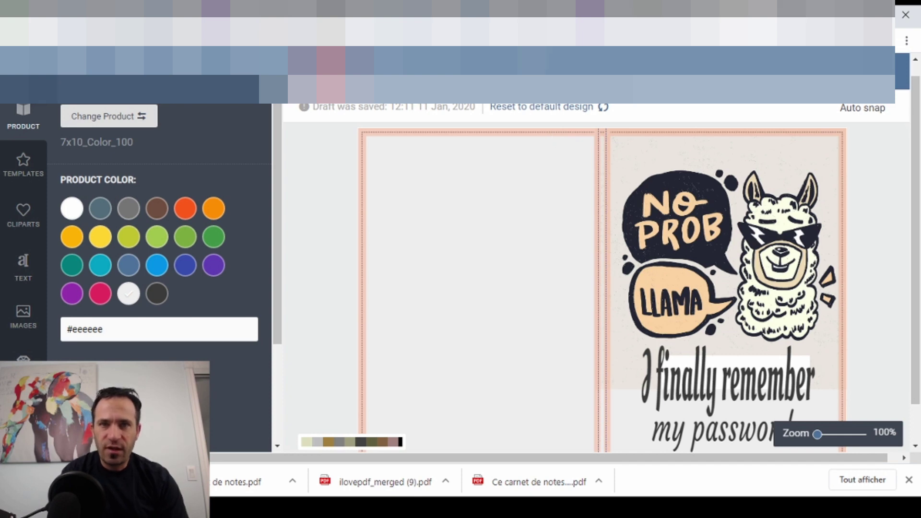
- Switch to the Kindle Direct Publishing paperback details page and change the site language to Français, continuing without saving
left_click(360, 15)
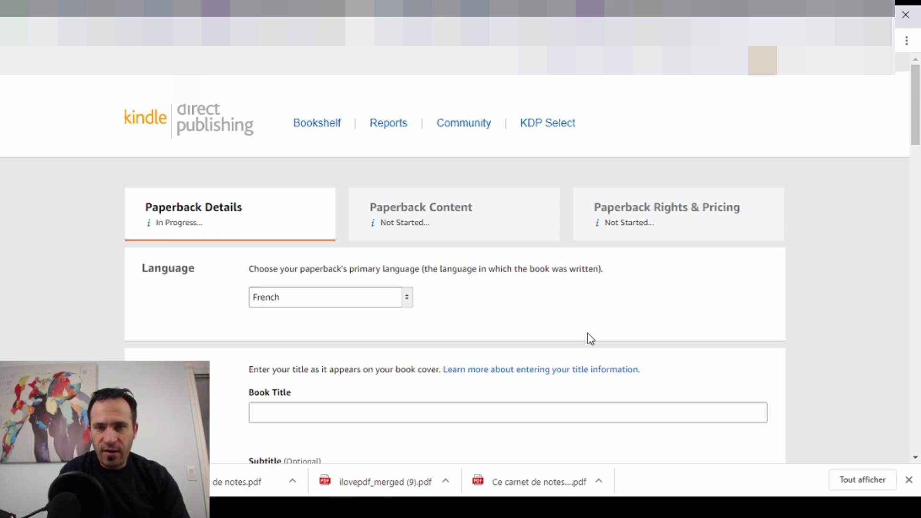
left_click_drag(917, 141, 911, 184)
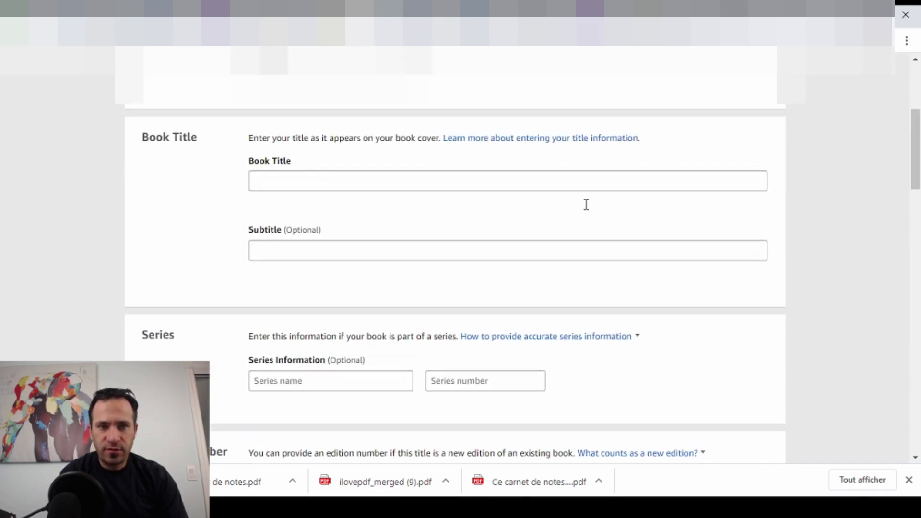
left_click_drag(916, 134, 919, 89)
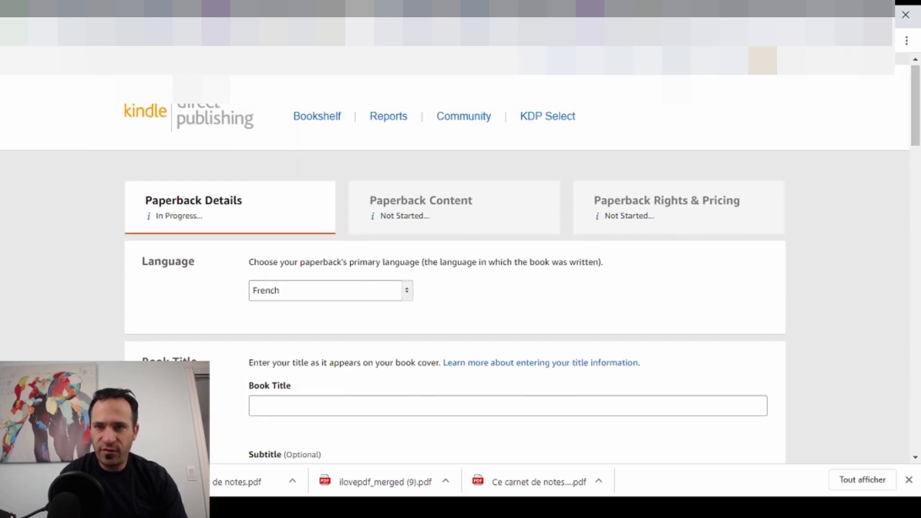
mouse_move(636, 62)
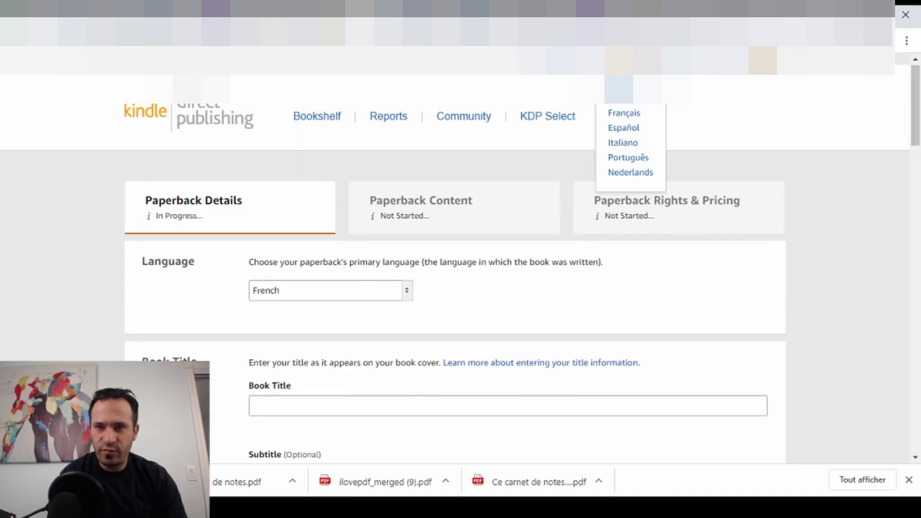
left_click(624, 113)
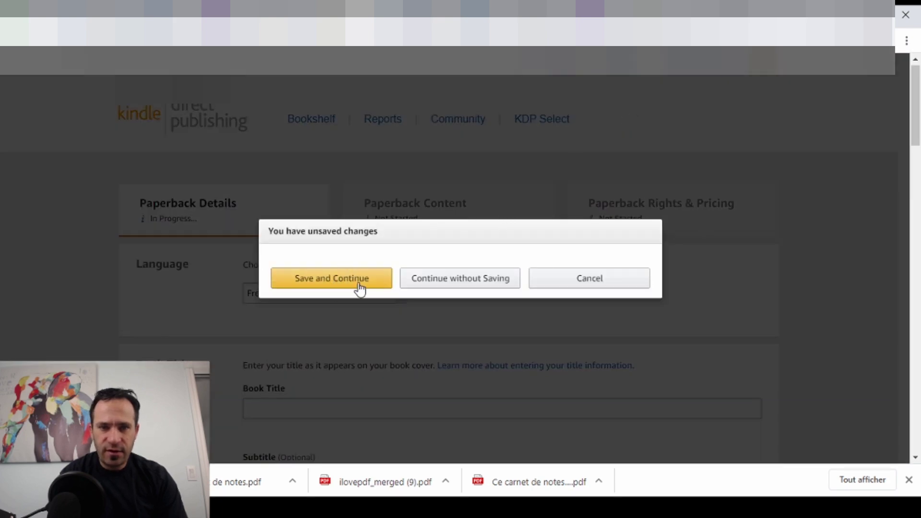
left_click(440, 288)
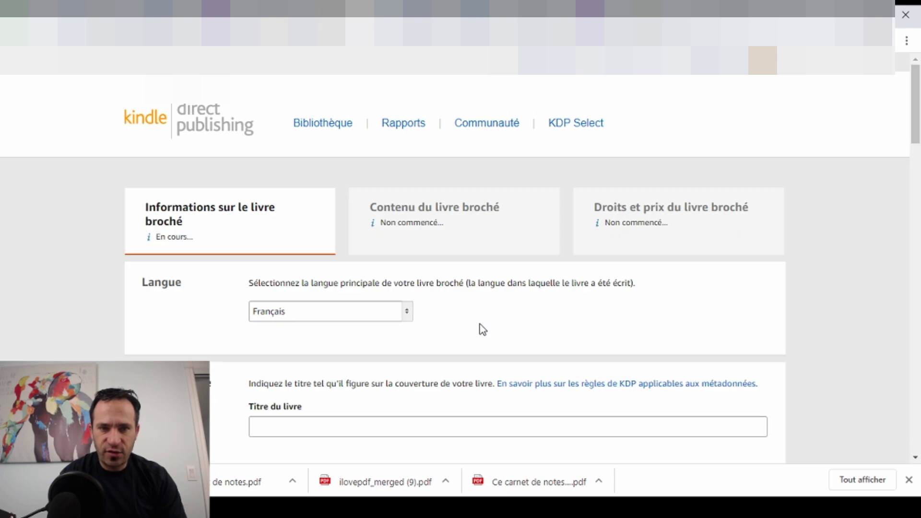
- Enter "Carnet de notes Cacatoes" as the paperback's book title
left_click_drag(918, 111, 917, 143)
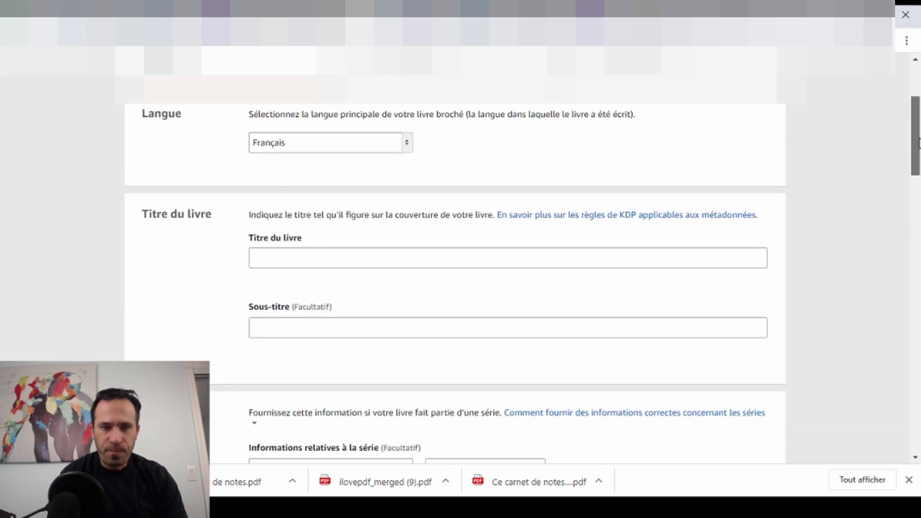
left_click(357, 257)
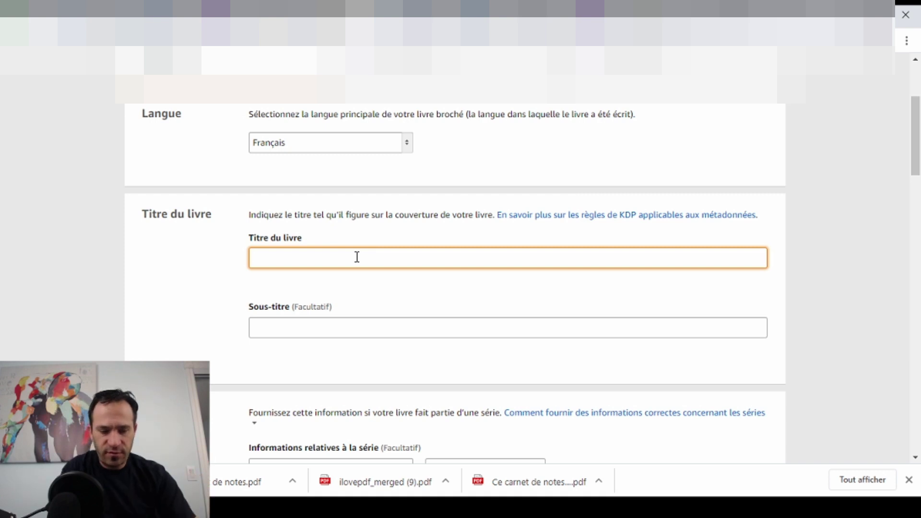
type("Carne")
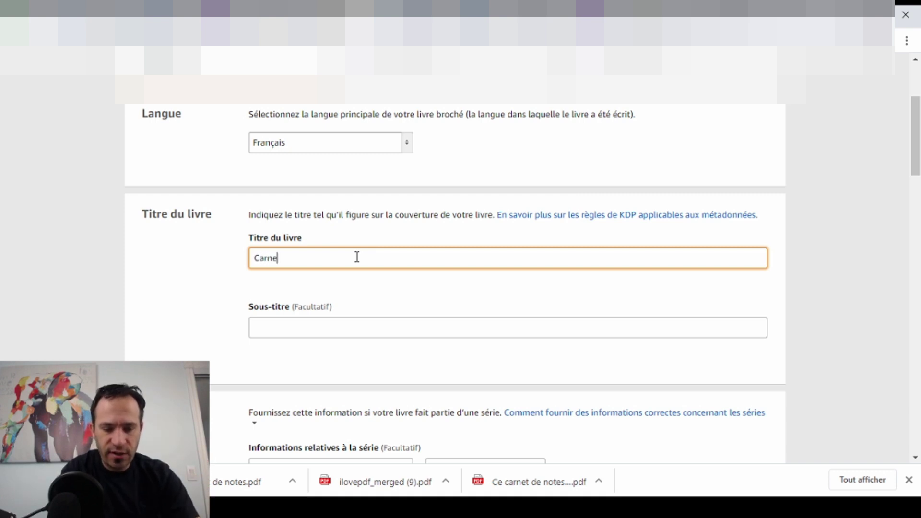
type("t de notes ")
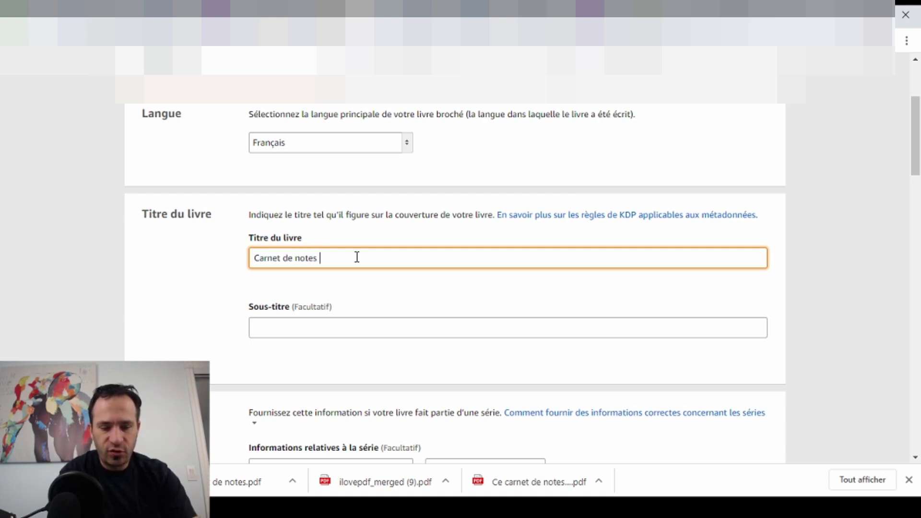
type("Cacatoes")
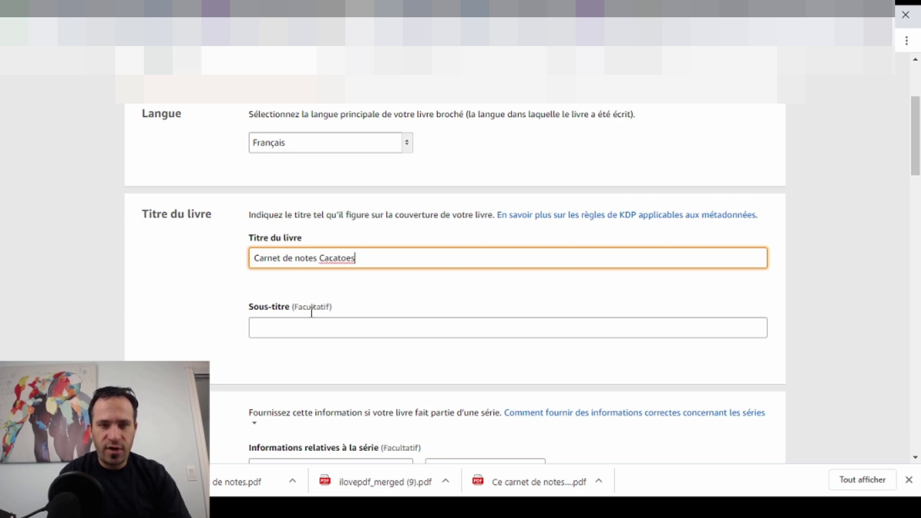
- Enter the subtitle "Perroquet - Grand Format - 7 x 10 Pouces - Pour les passionnés d'oiseaux etc etc etc"
left_click(309, 329)
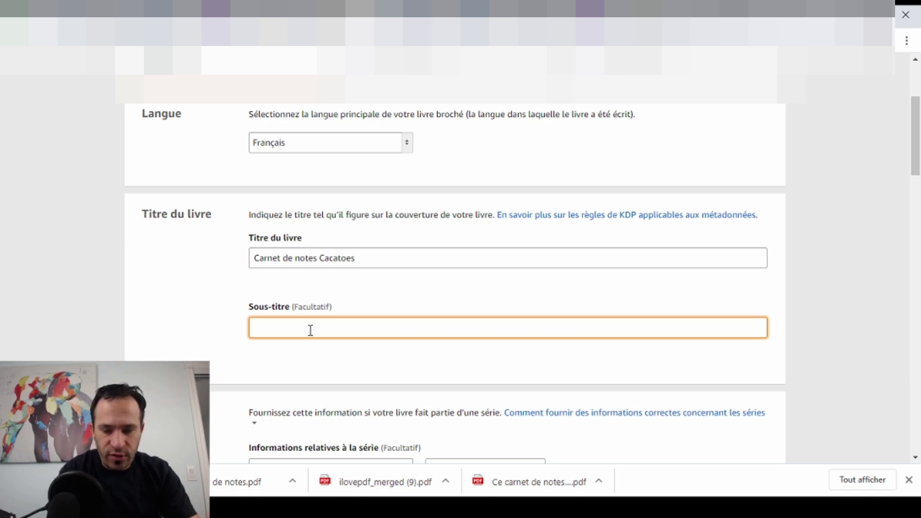
type("Perroquet")
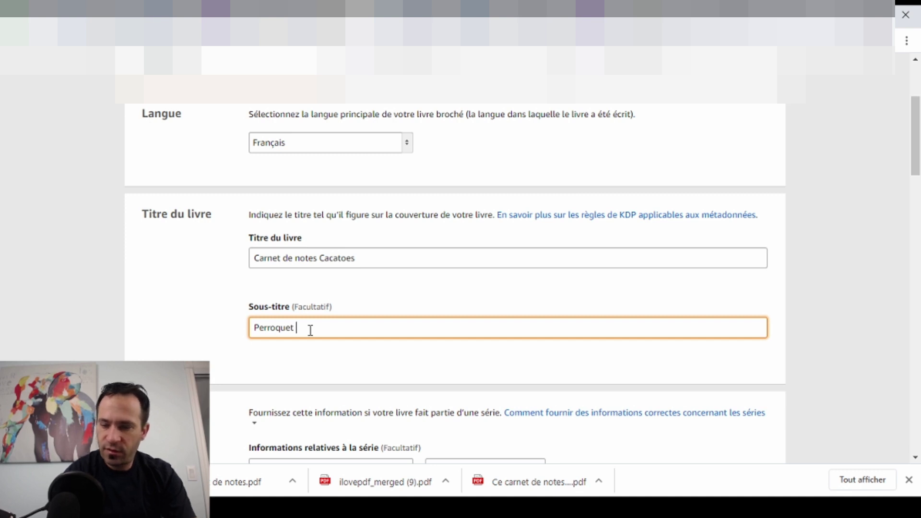
type("- ")
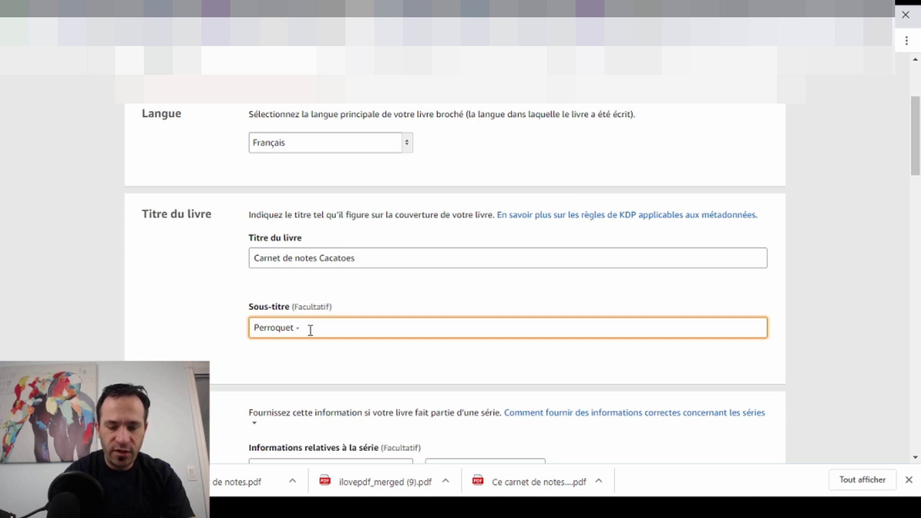
type("Gr")
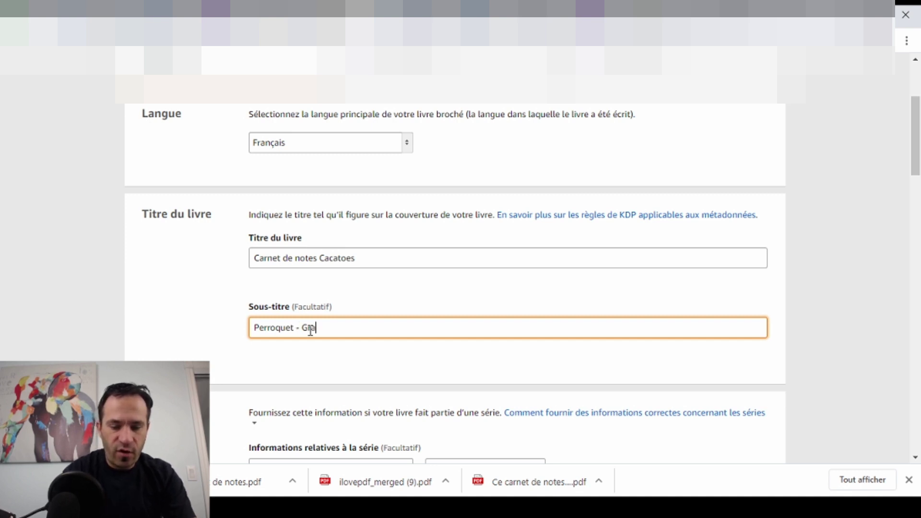
type("and Forma")
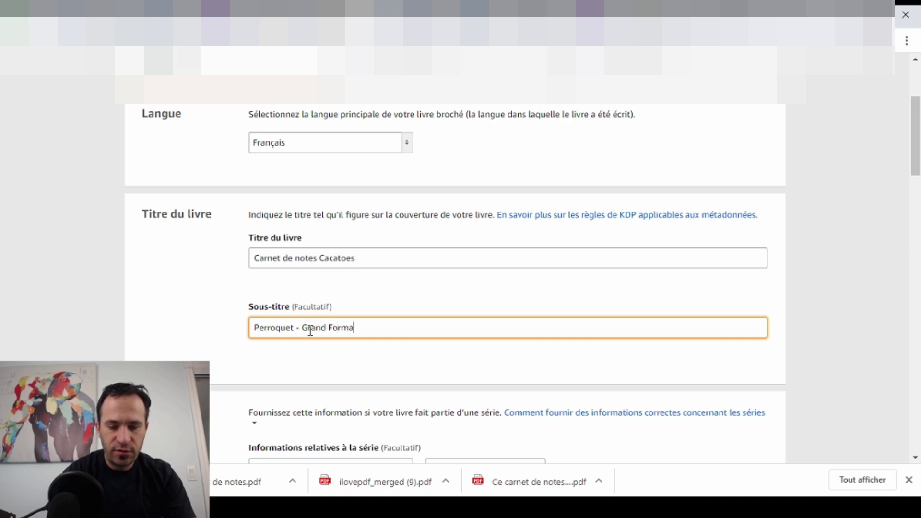
type("t -b")
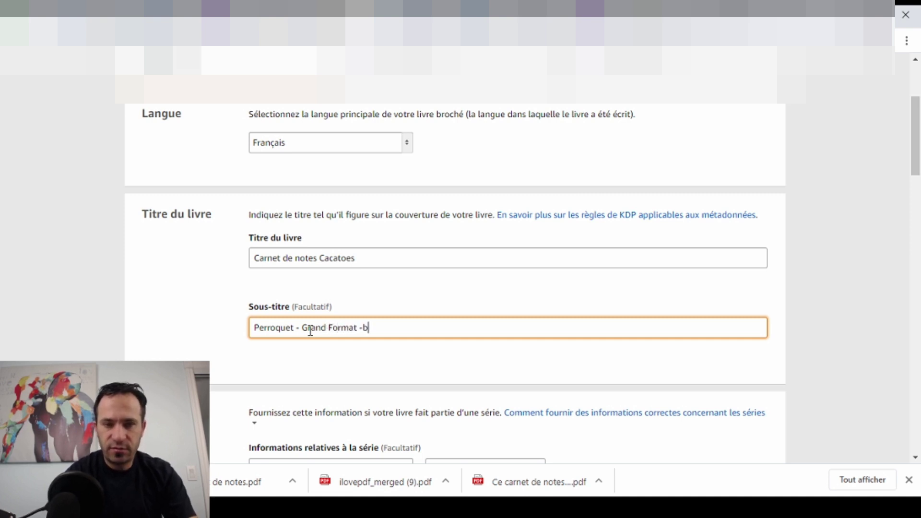
type(" 7")
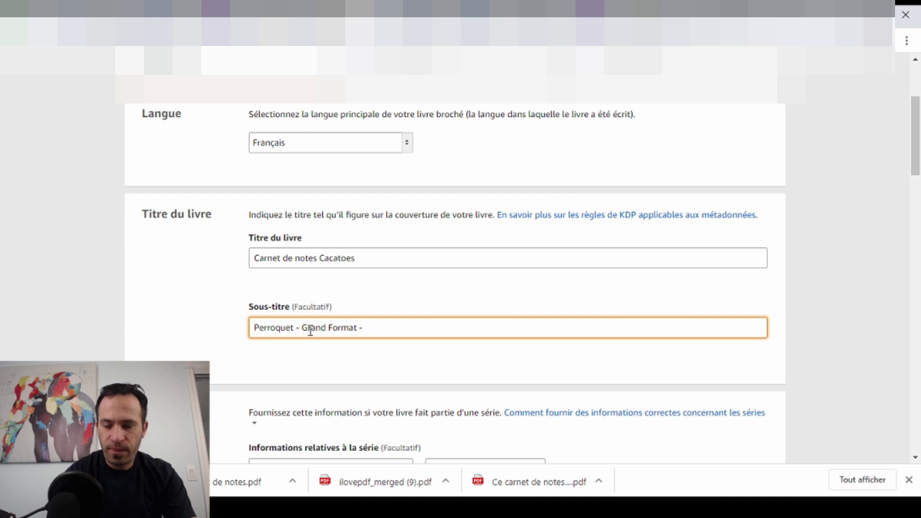
type(" x ")
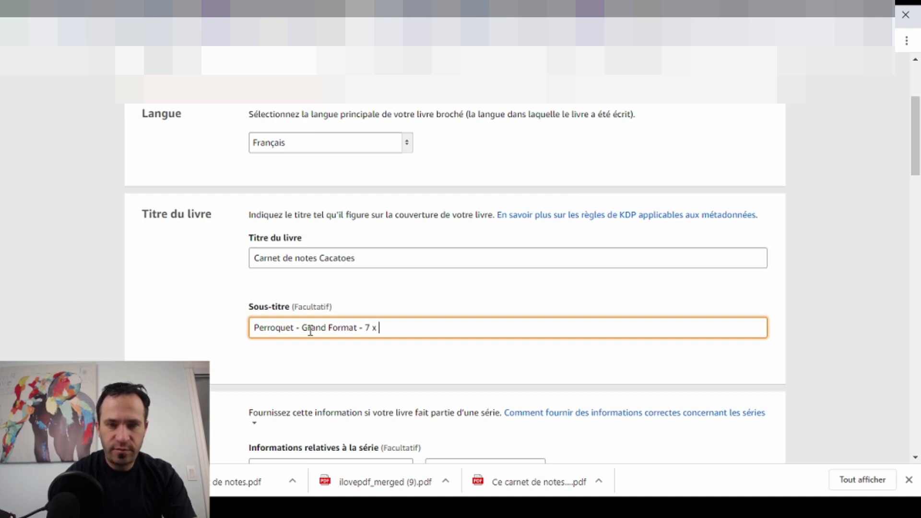
type("10 ")
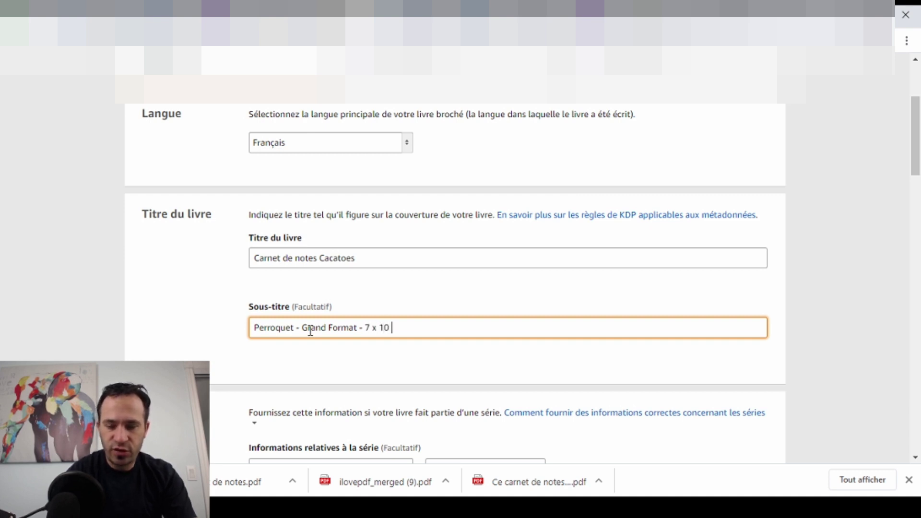
type("Pouces")
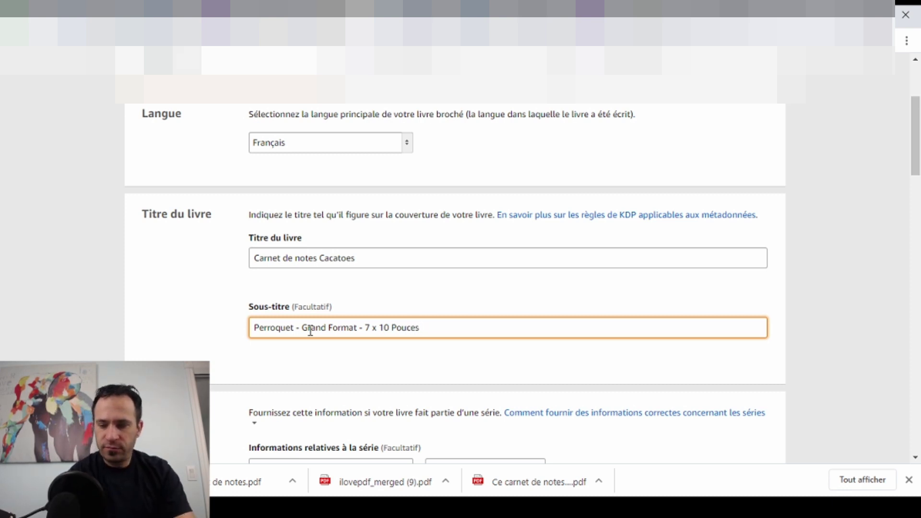
type("-")
type(" P")
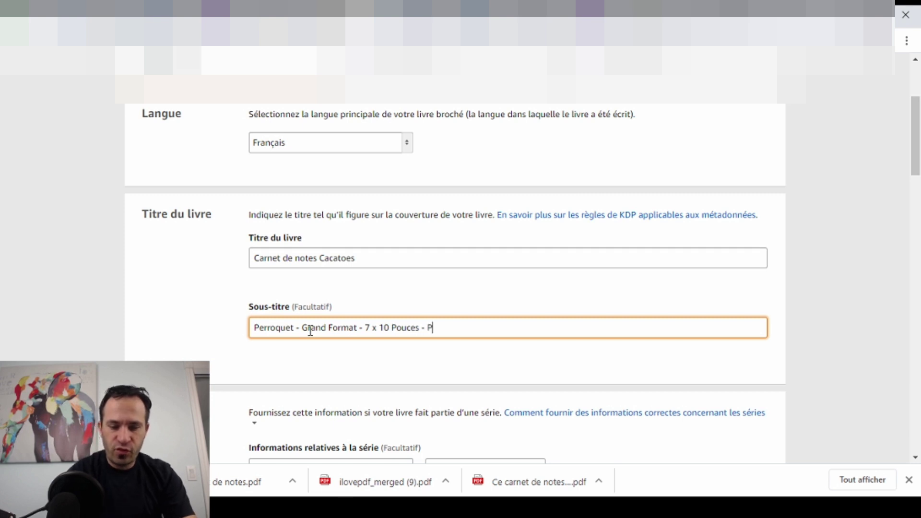
type("our les pa")
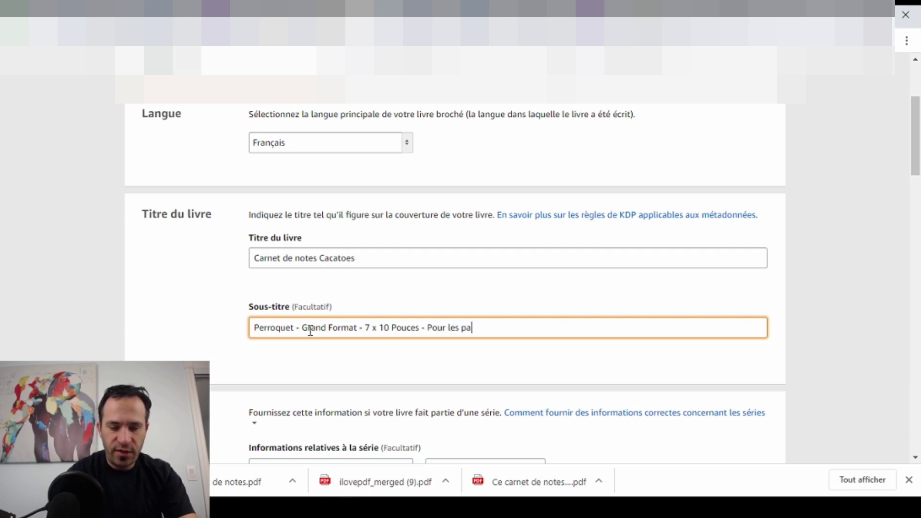
type("ssionés")
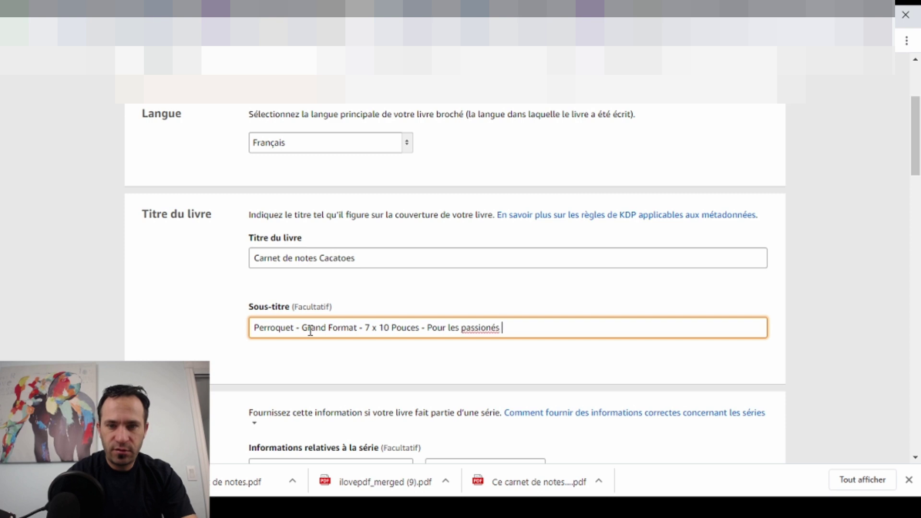
key("BackSpace")
key("BackSpace")
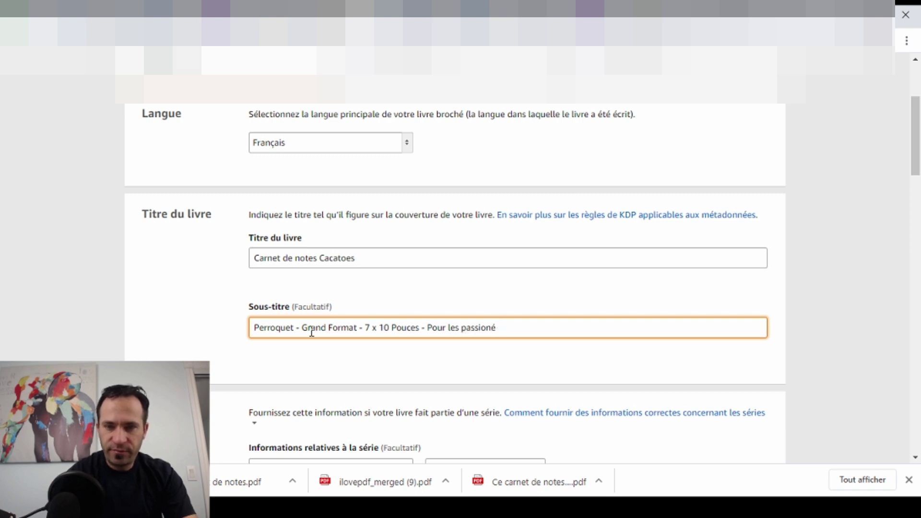
type("nés ")
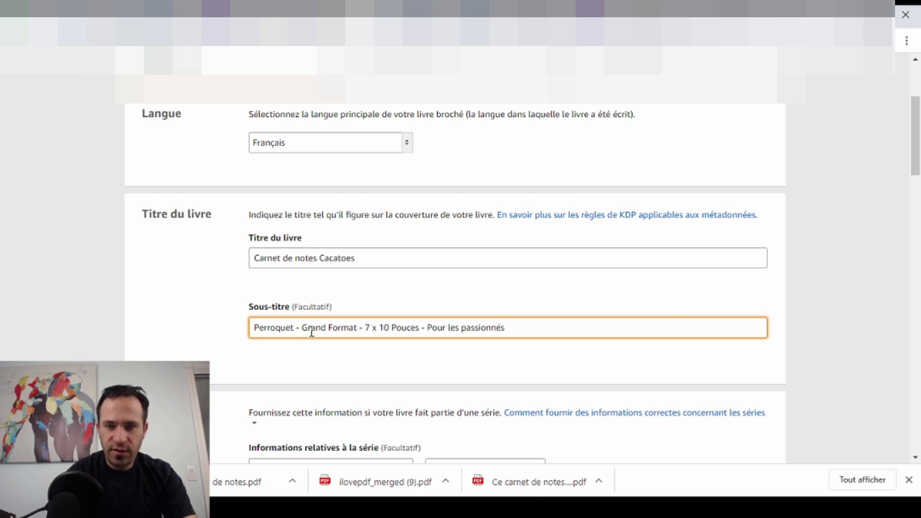
type("d'ois")
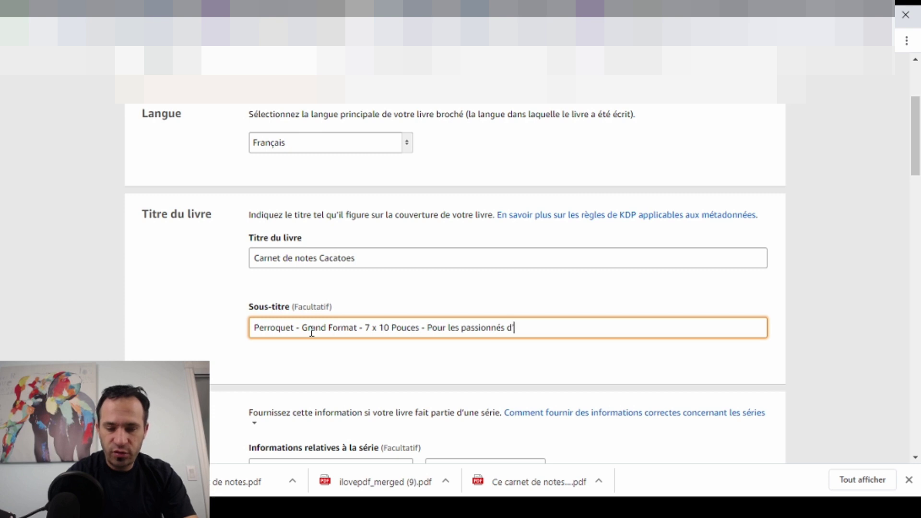
type("es")
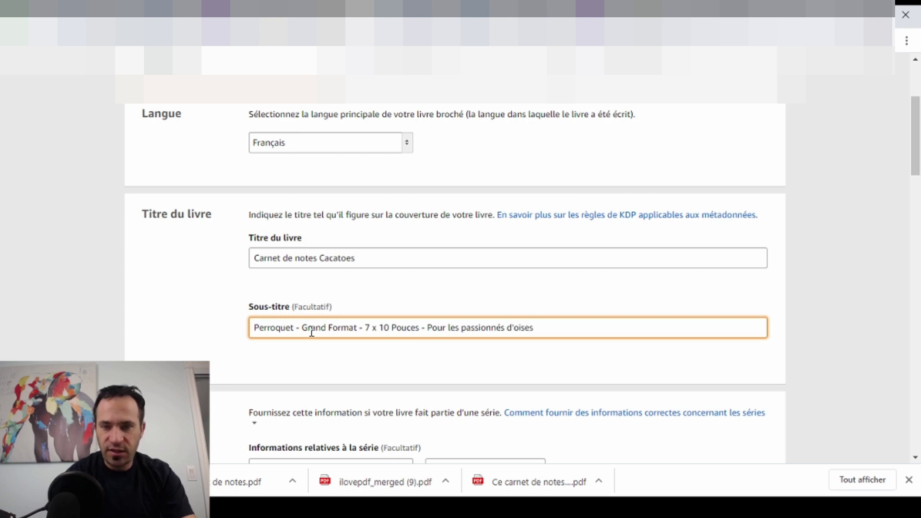
key("BackSpace")
type("ea")
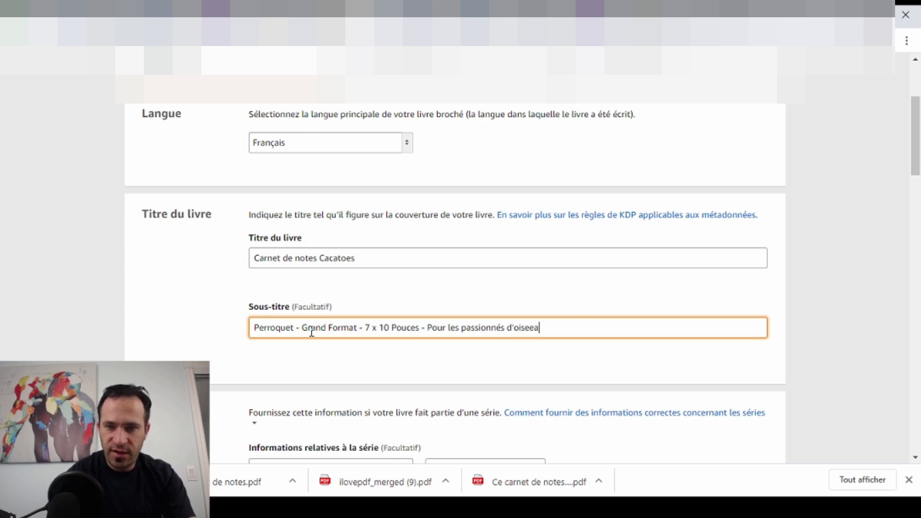
key("BackSpace")
key("BackSpace")
key("BackSpace")
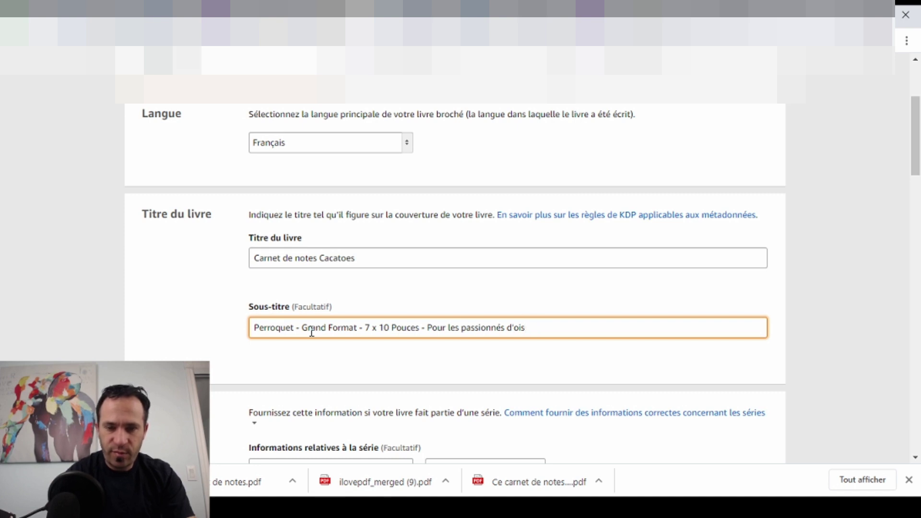
type("eaux")
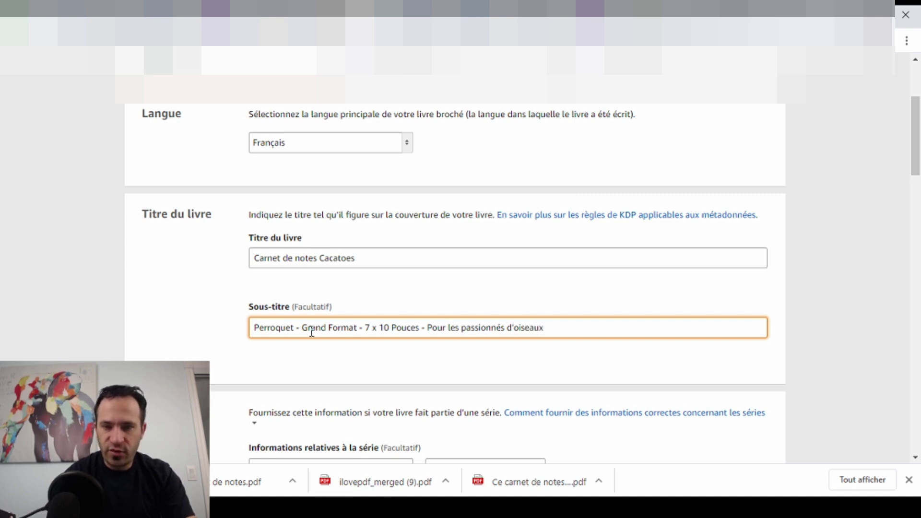
type(" etc etc etc")
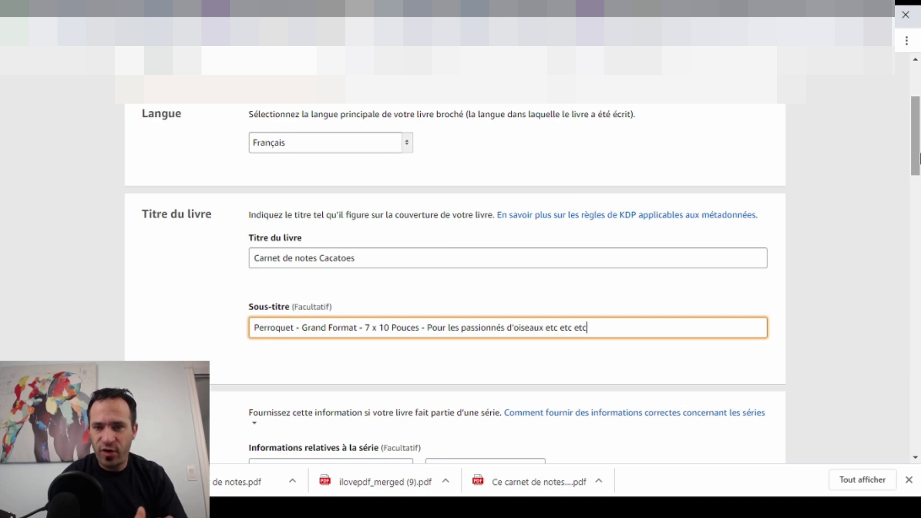
left_click_drag(919, 158, 915, 233)
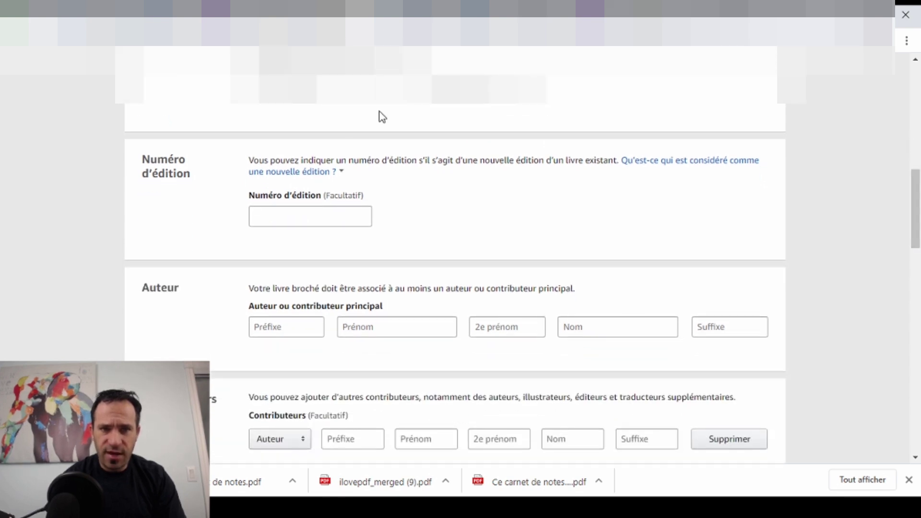
- Enter "Cacatoes" as the primary author's first name and "Editions" as the last name
left_click_drag(918, 217, 918, 237)
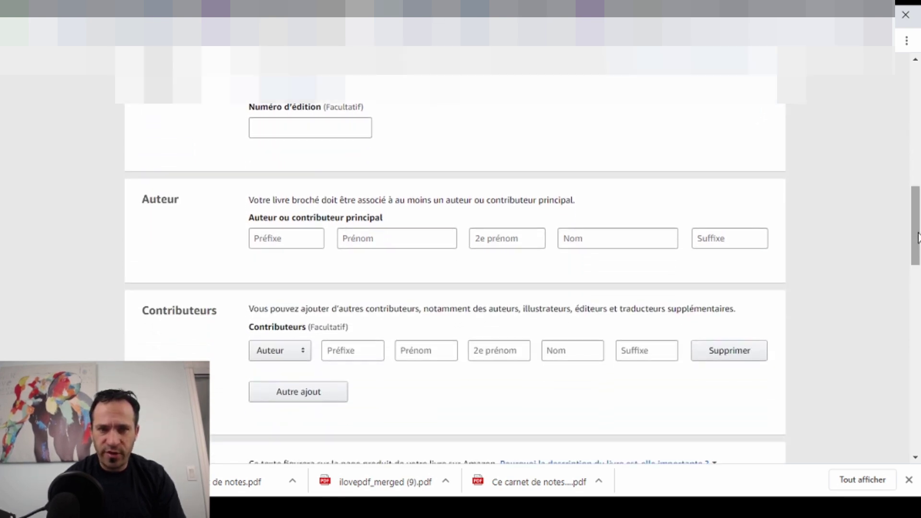
left_click(379, 240)
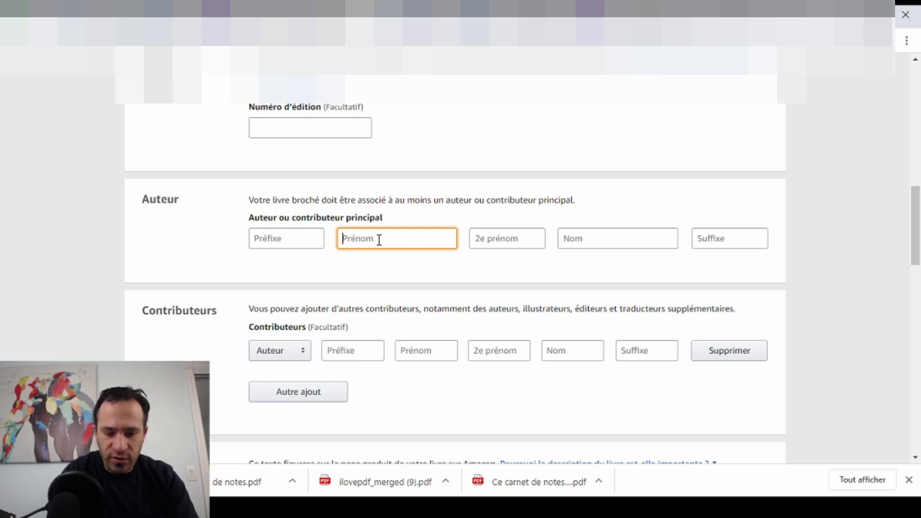
type("Cacatoe")
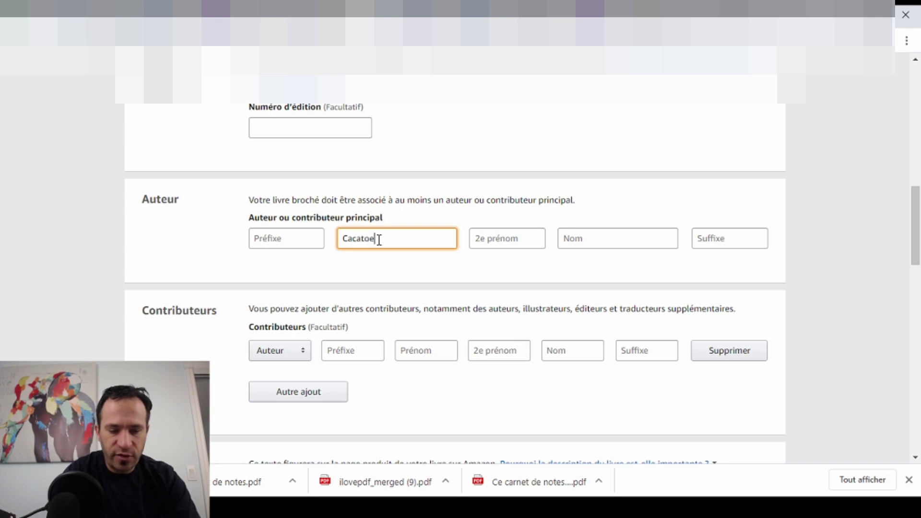
type("s")
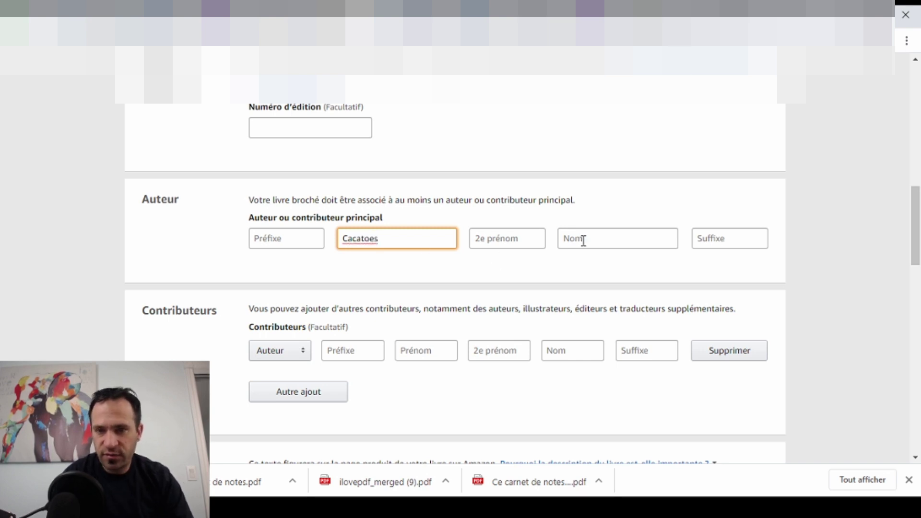
left_click(583, 240)
type("Editions")
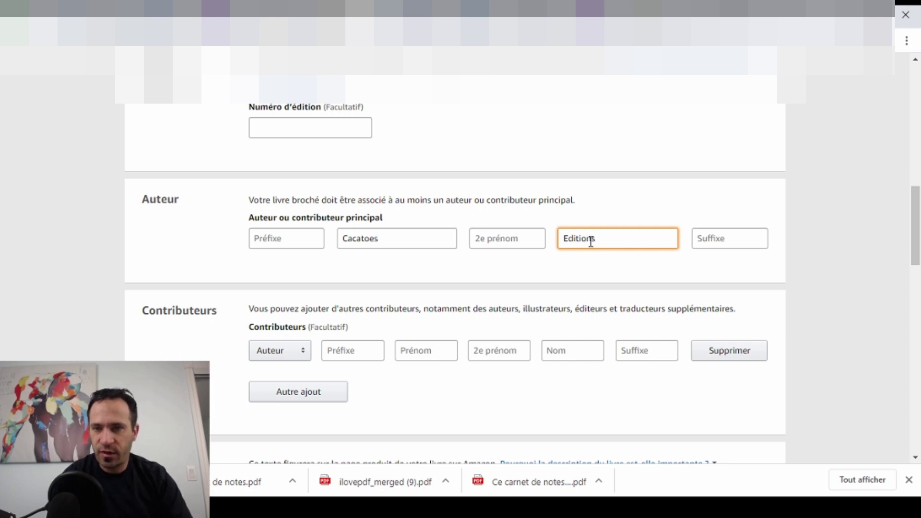
- Write the book description as "Ce carnet de notes sera parfait etc etc" with "Contient 120 pages" on a second line
left_click_drag(920, 227, 920, 273)
left_click(438, 240)
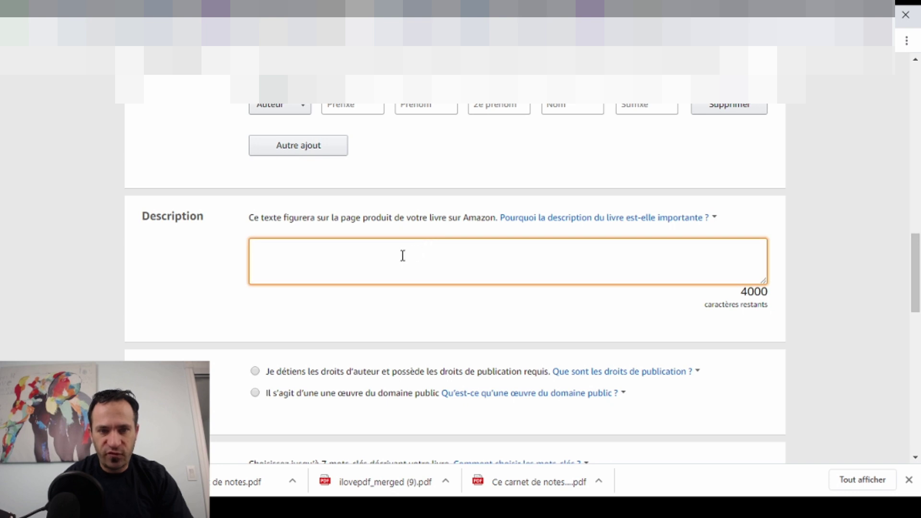
type("Ce")
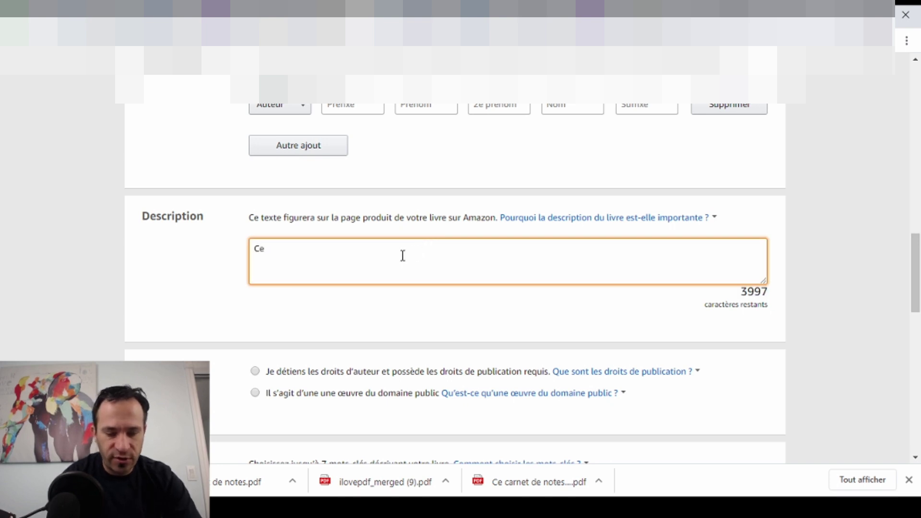
type(" carnet de ")
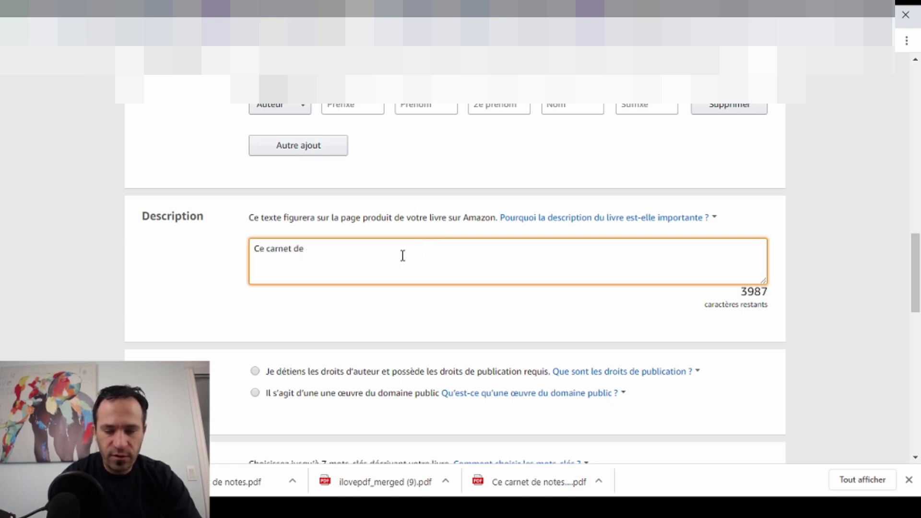
type("notes ser")
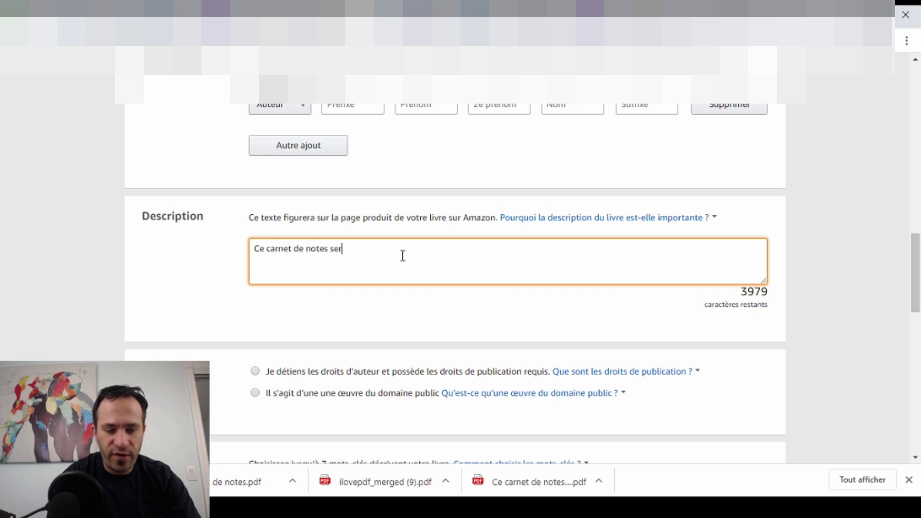
type("a parfait")
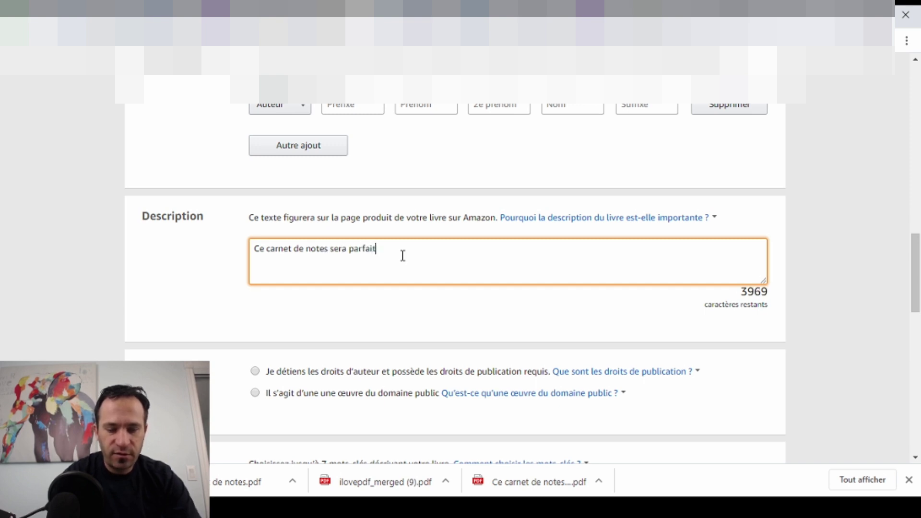
type(" etc etc")
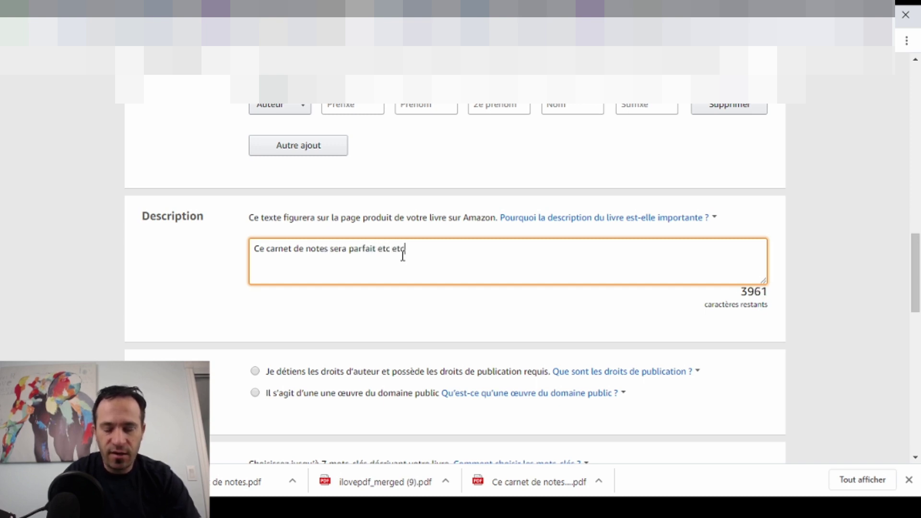
key("Return")
type("Co")
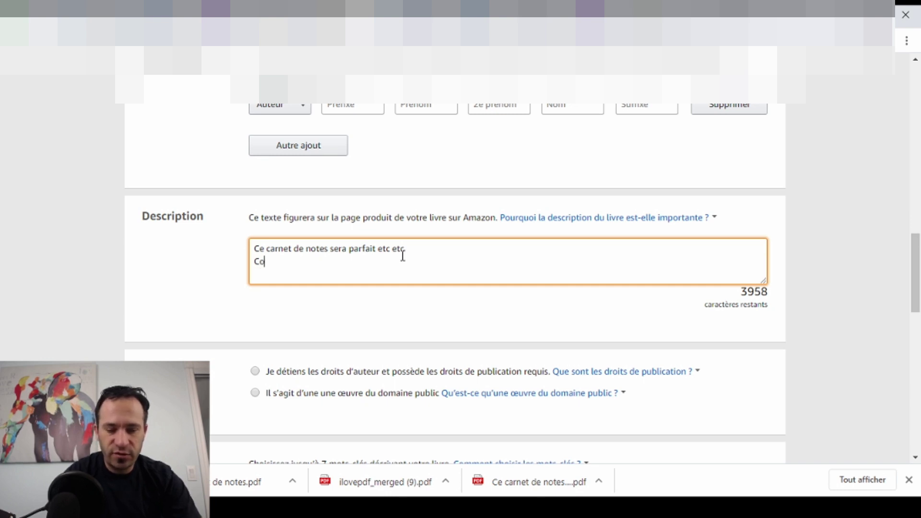
type("ntient ")
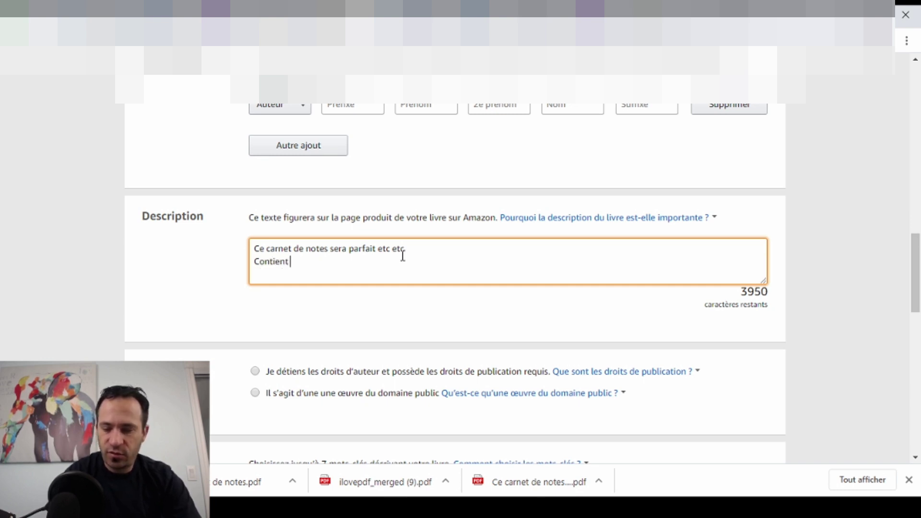
type("120 pages")
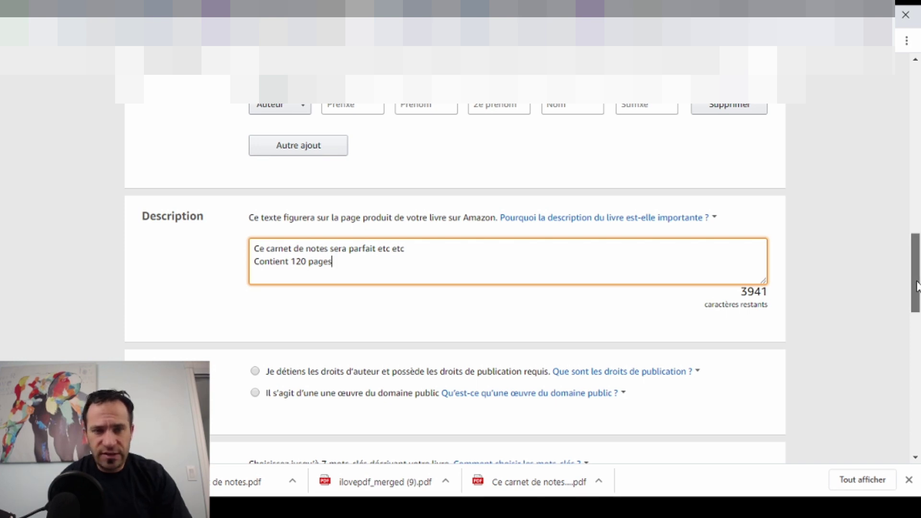
- Declare ownership of the copyright and the required publishing rights for the book
left_click_drag(919, 299, 914, 318)
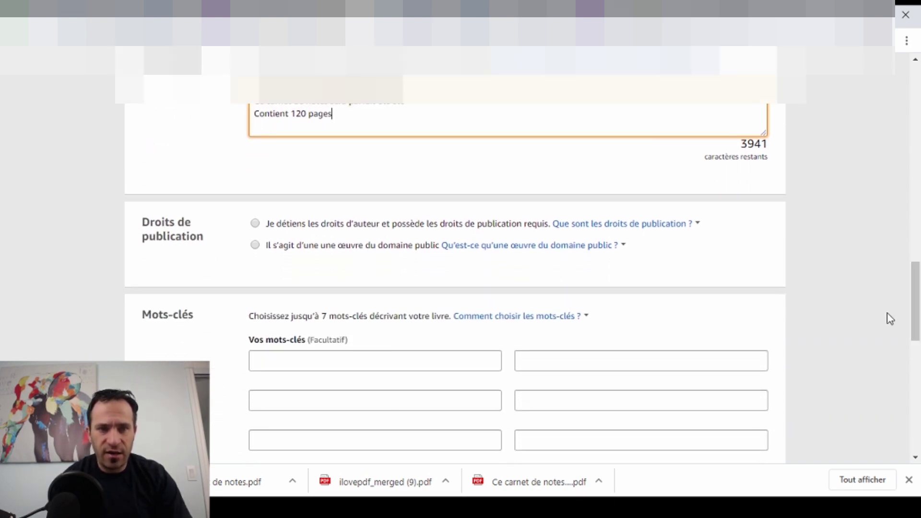
left_click(346, 233)
- Enter "Carnet cahier bloc notes journal pages" as the book's first keyword entry
left_click_drag(918, 298, 917, 333)
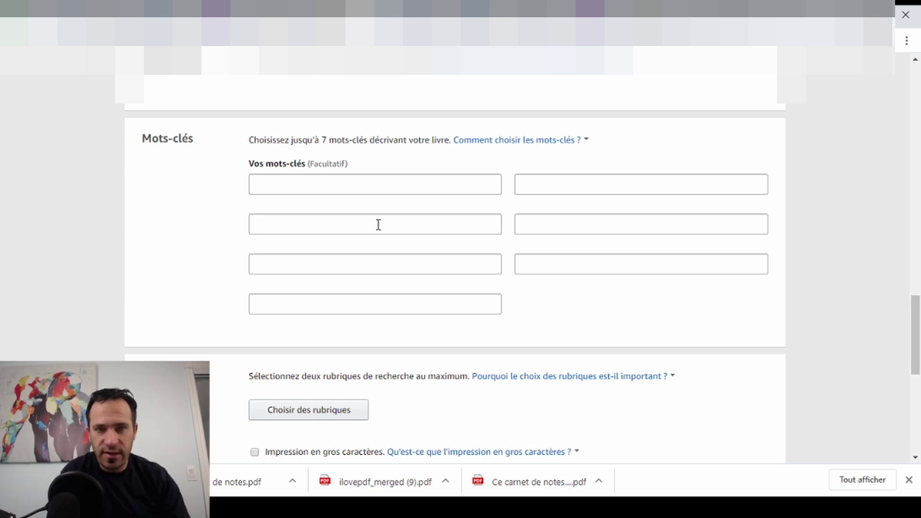
left_click(351, 188)
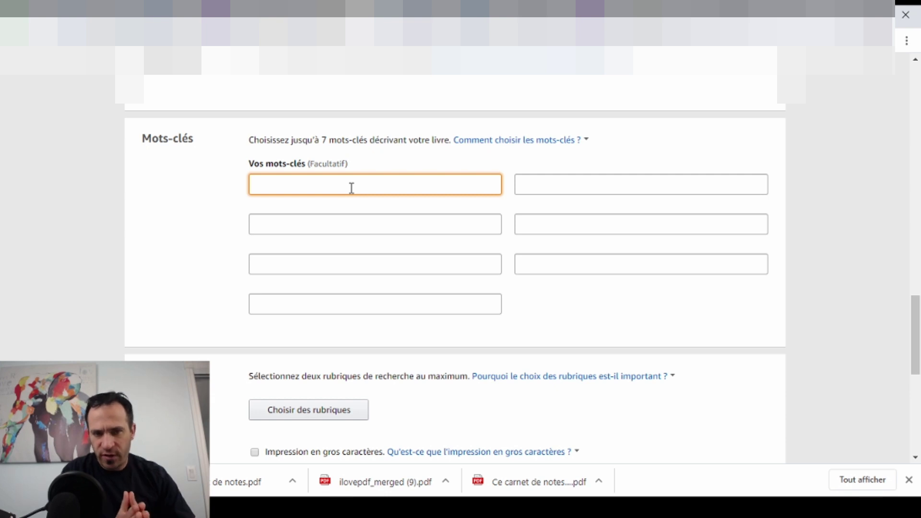
type("Carnet")
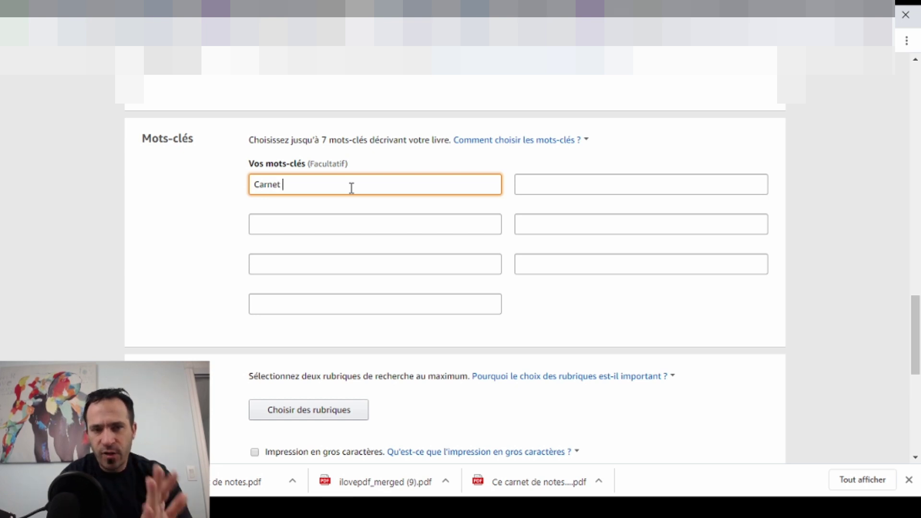
type(" de")
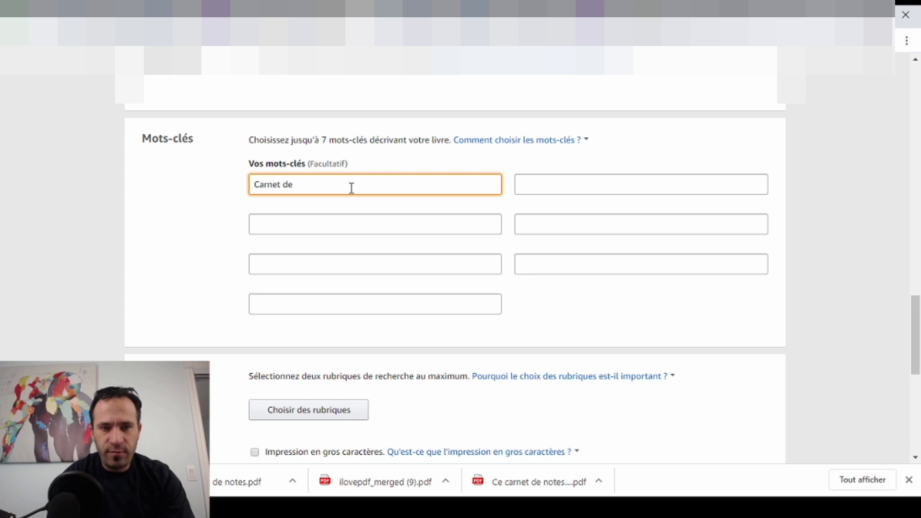
key("BackSpace")
key("BackSpace")
key("BackSpace")
type("cah")
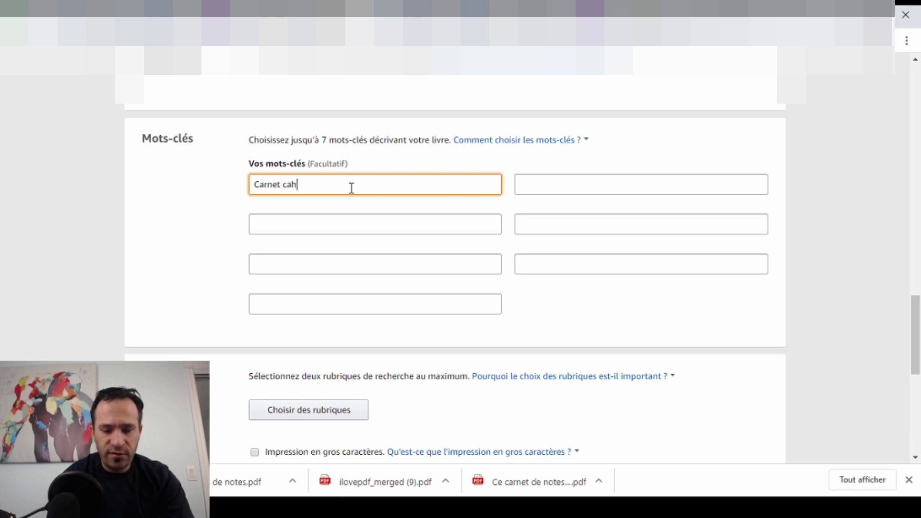
type("ier blo")
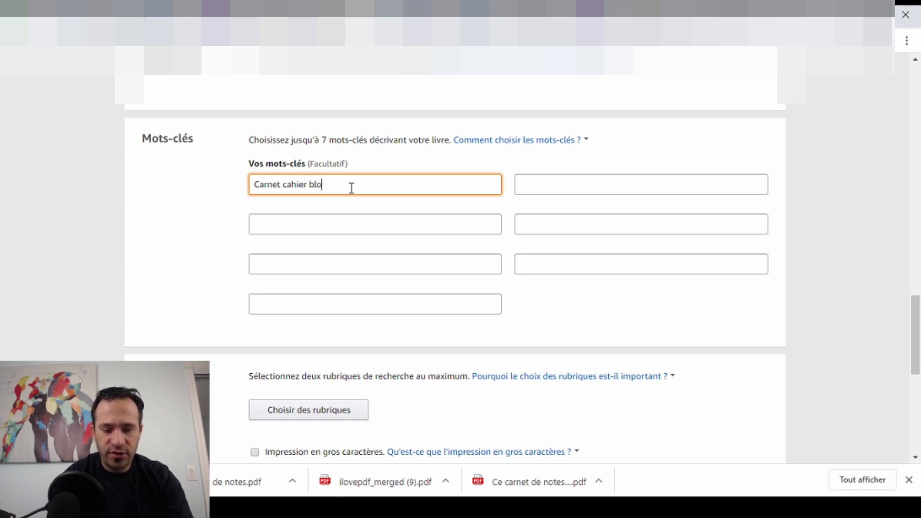
type("c notes jo")
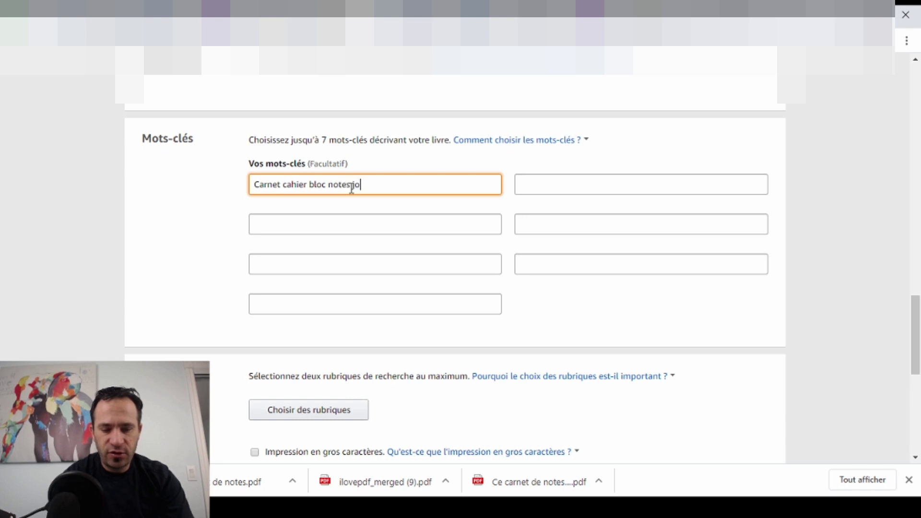
type("urnal ")
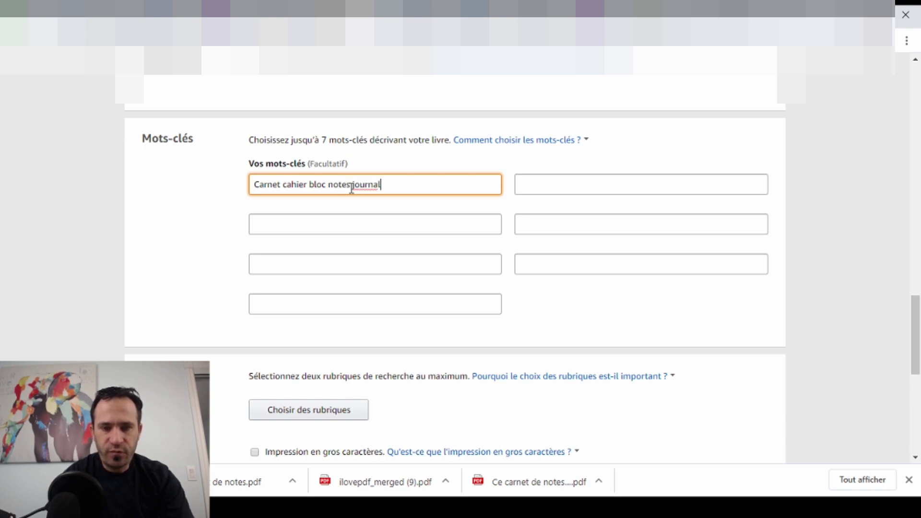
type("pages")
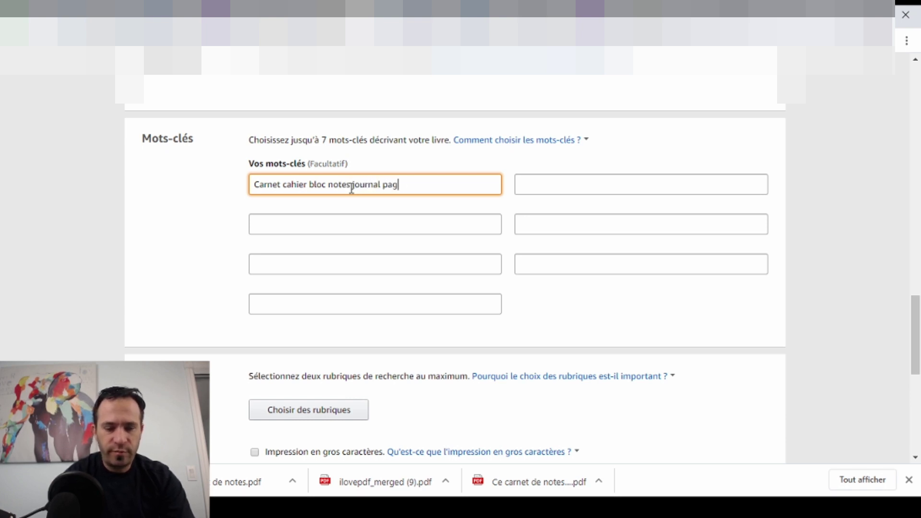
- Enter "notes oiseaux cacatoes perroquet" as the book's second keyword entry
left_click(530, 191)
type("n")
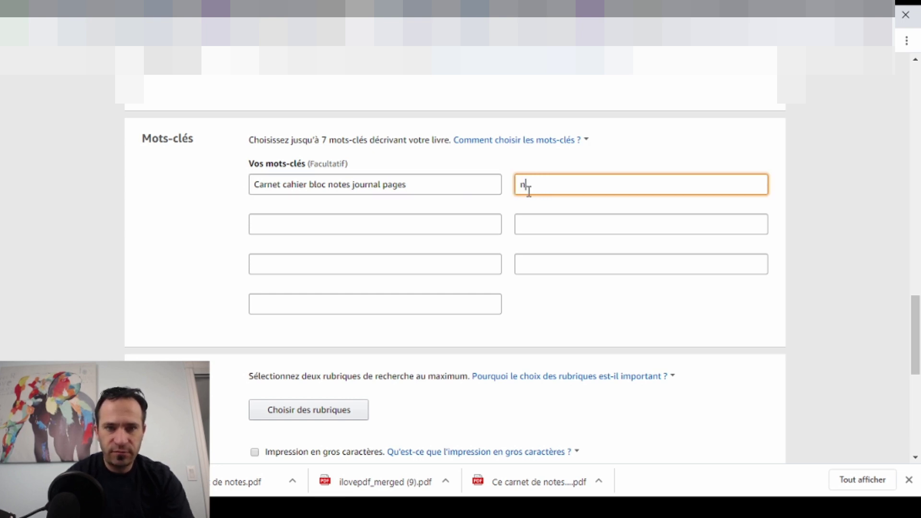
type("otes ois")
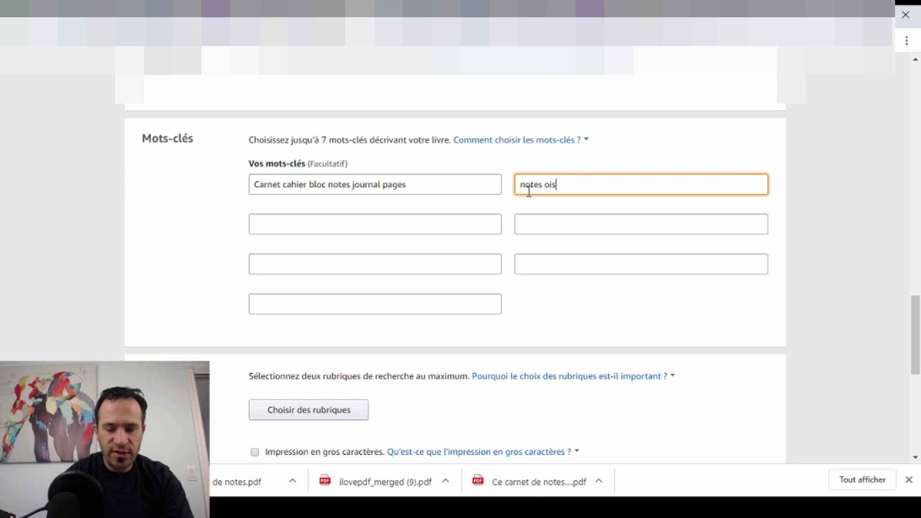
type("eaux cacat")
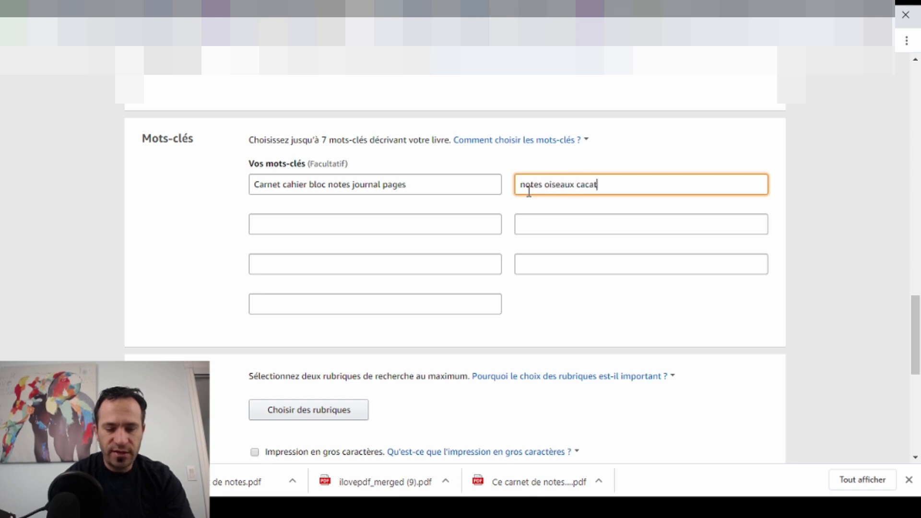
type("oes perroquet")
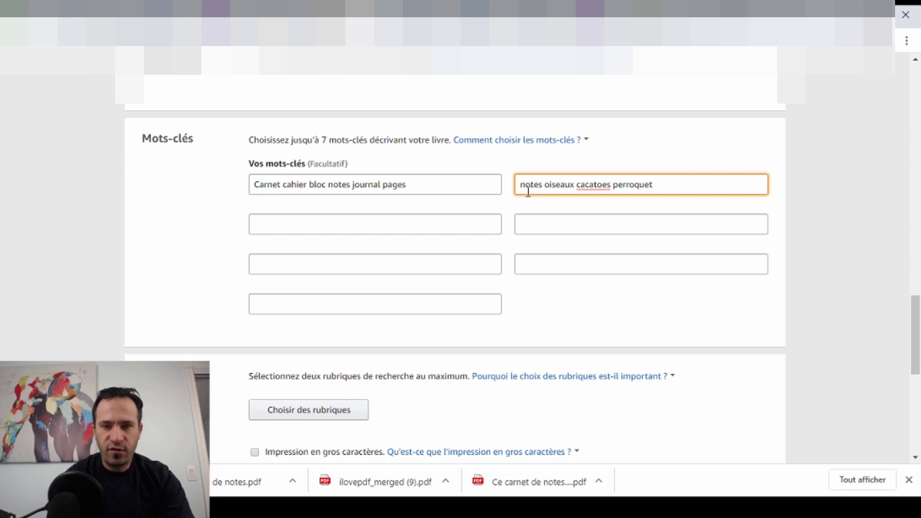
- Enter "livre animaux" as the book's third keyword entry
left_click(458, 223)
type("li")
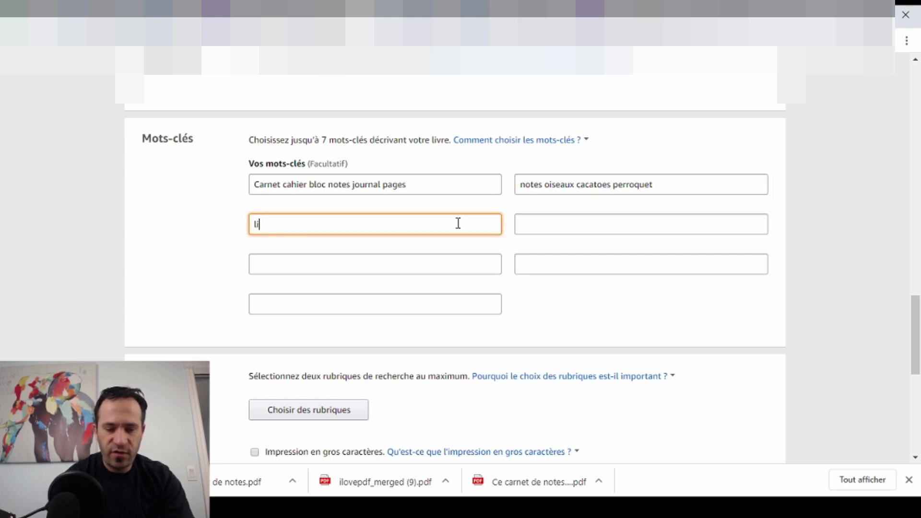
type("vre anumaux")
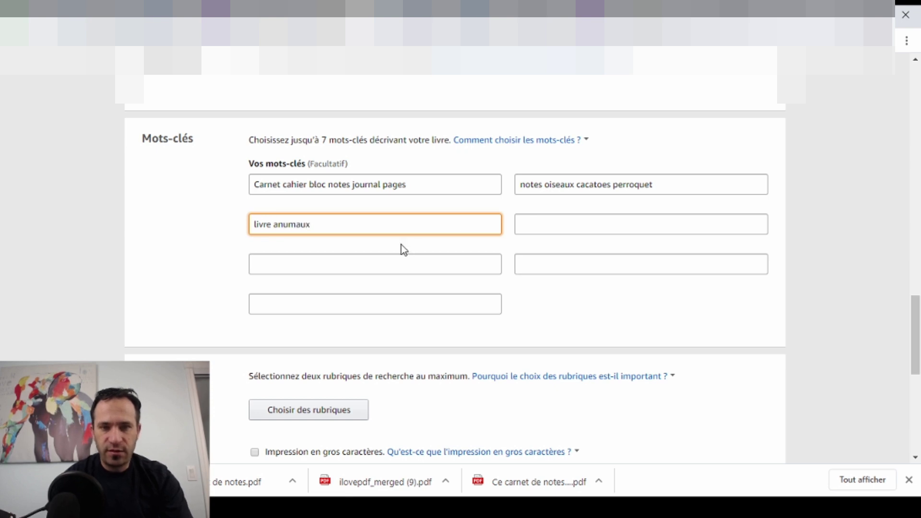
double_click(295, 226)
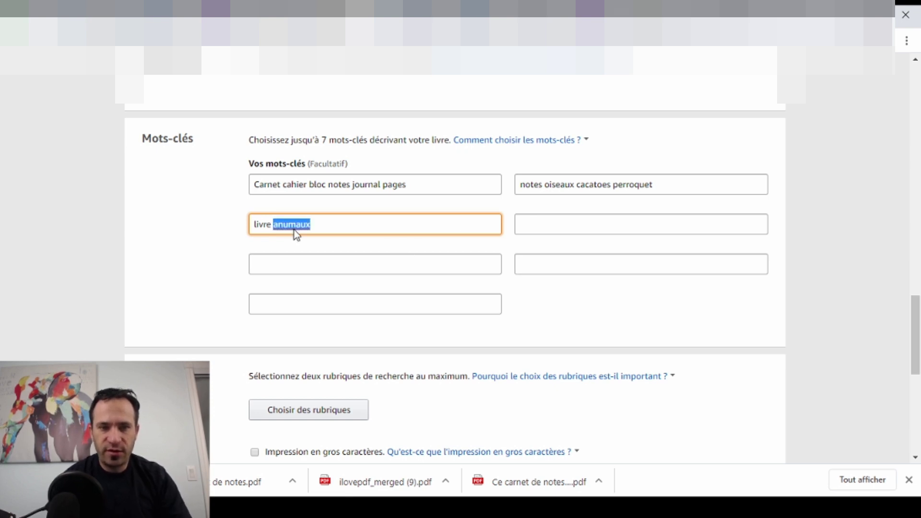
type("animaux")
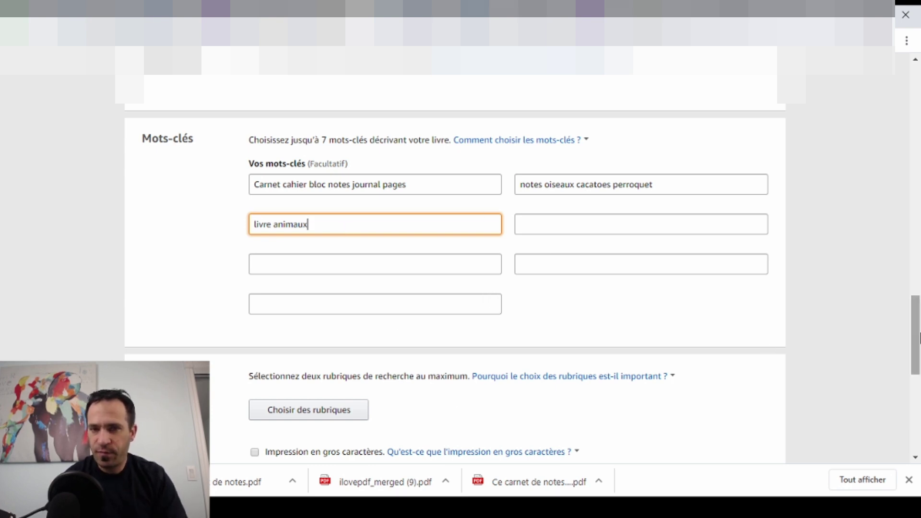
left_click_drag(919, 336, 919, 322)
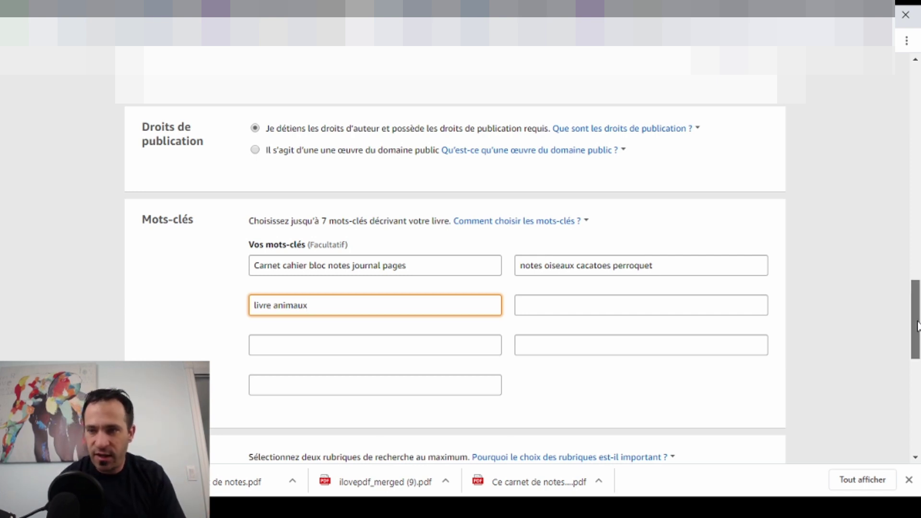
scroll(918, 322, "up", 1)
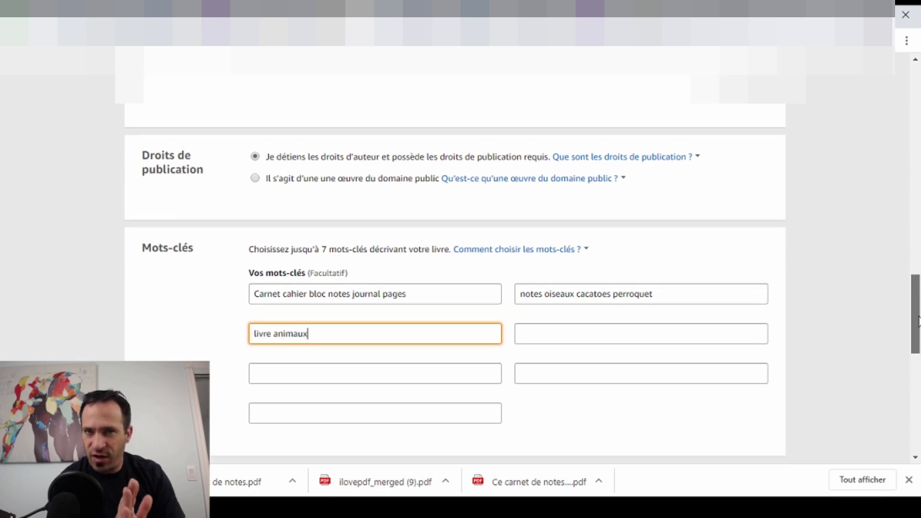
scroll(918, 322, "up", 1)
left_click_drag(918, 313, 916, 367)
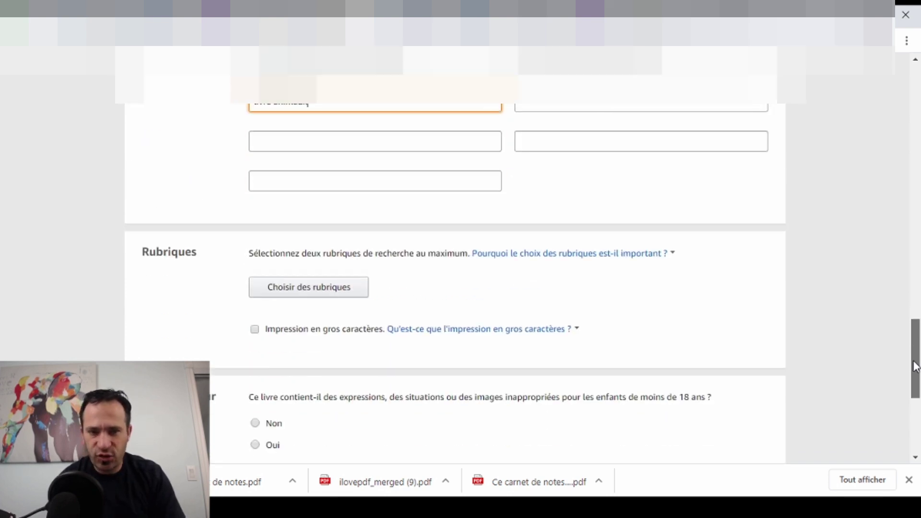
- Browse the Non-fiction book categories and examine the subcategories listed under Nature, without selecting any
left_click(325, 290)
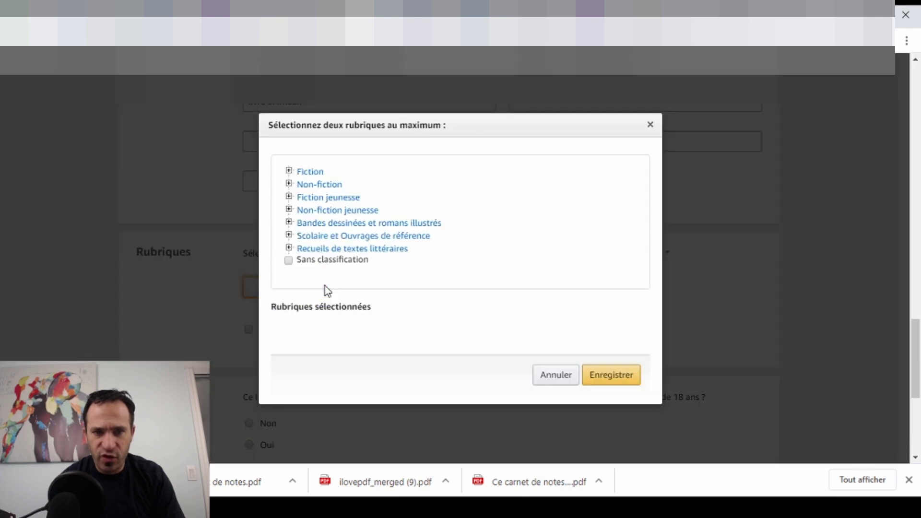
left_click(323, 187)
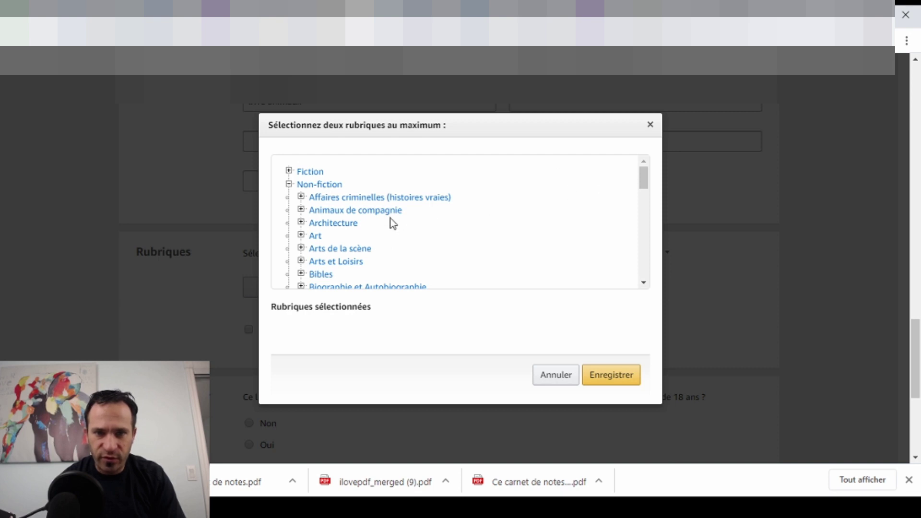
left_click(643, 283)
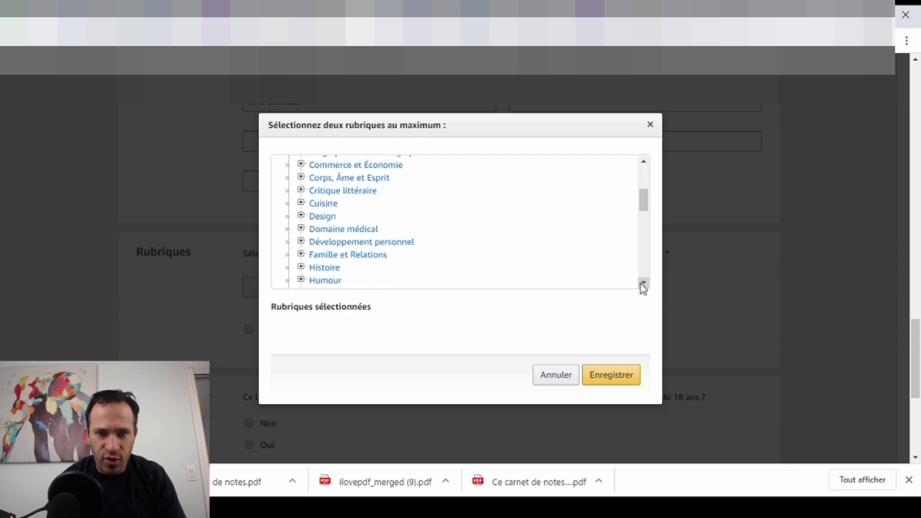
left_click(643, 283)
left_click(643, 283)
left_click(643, 283)
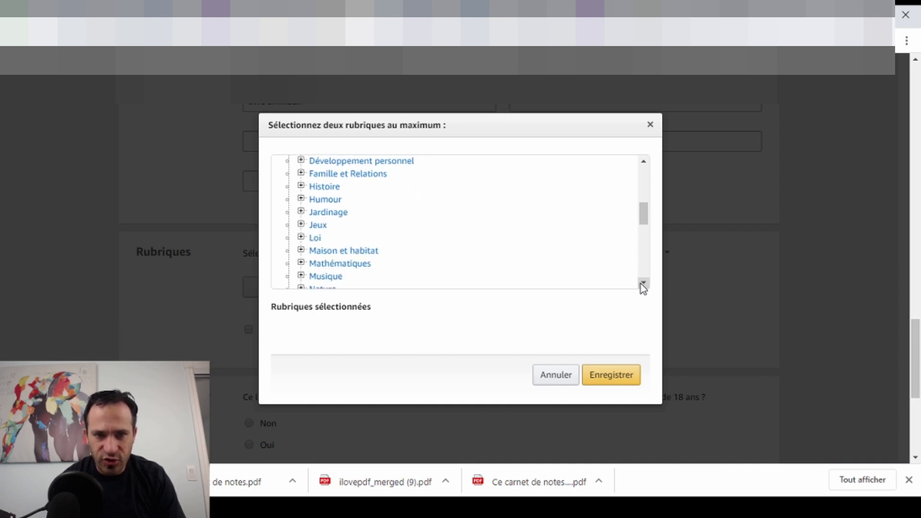
left_click(644, 283)
left_click(643, 283)
left_click(644, 283)
left_click(644, 283)
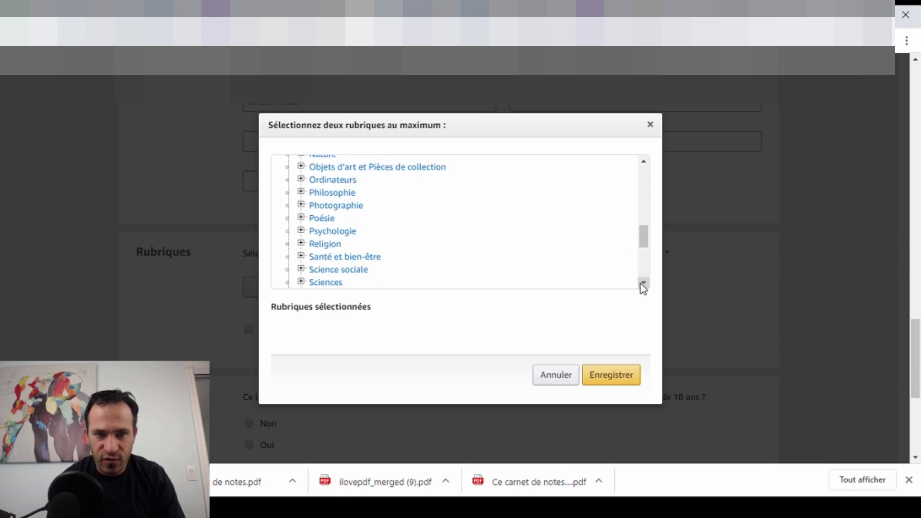
left_click(643, 283)
left_click(644, 283)
left_click_drag(647, 241, 647, 223)
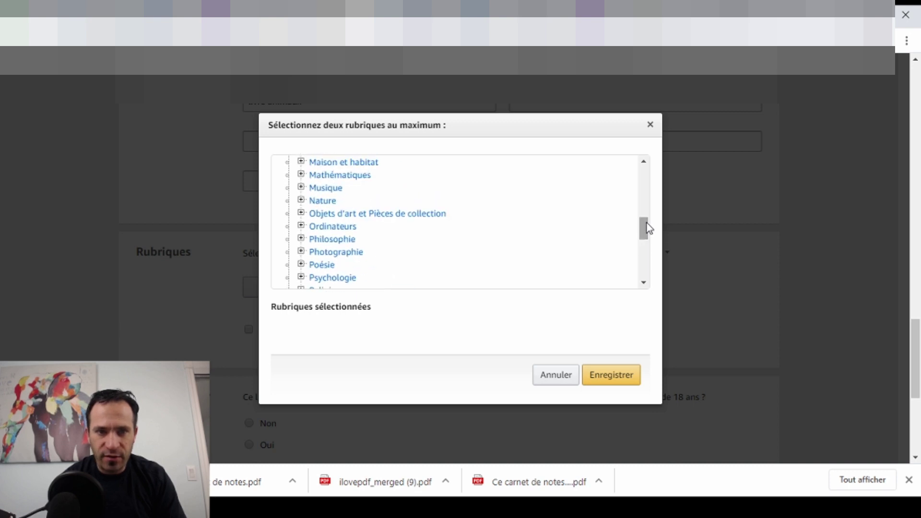
left_click(324, 201)
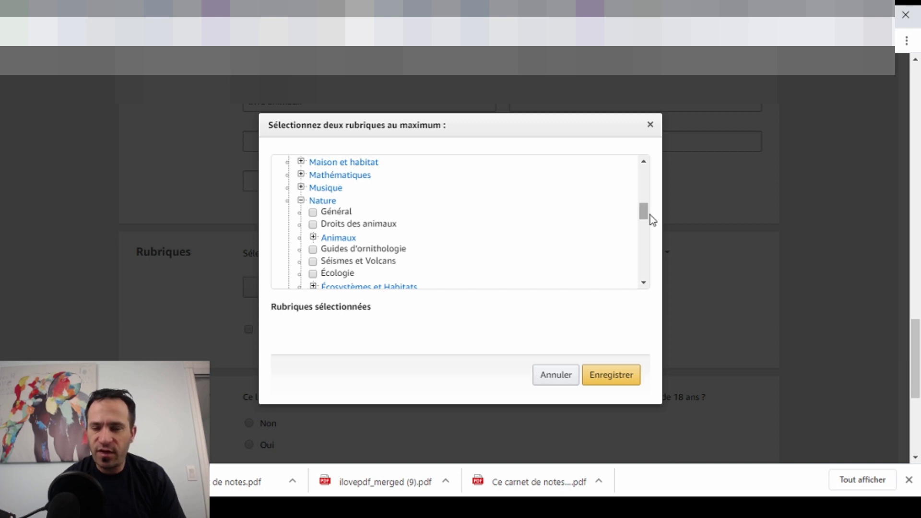
left_click_drag(648, 213, 647, 205)
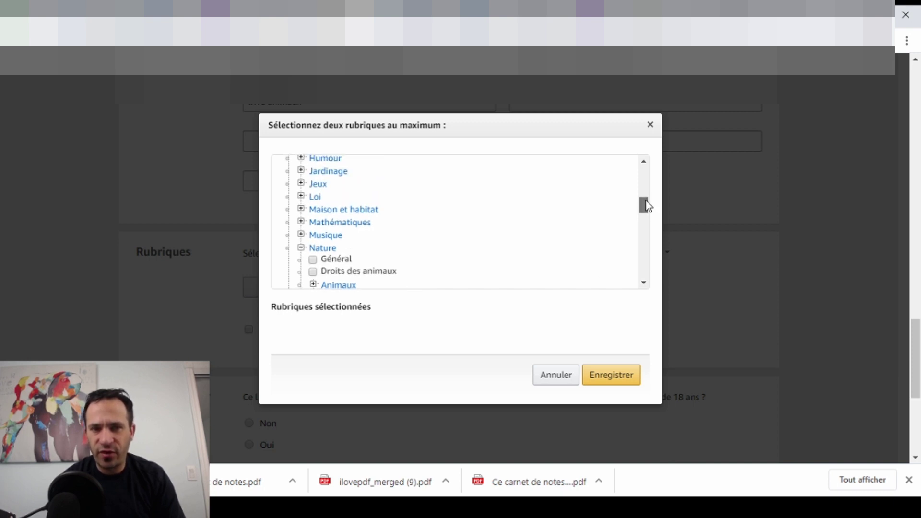
left_click(650, 125)
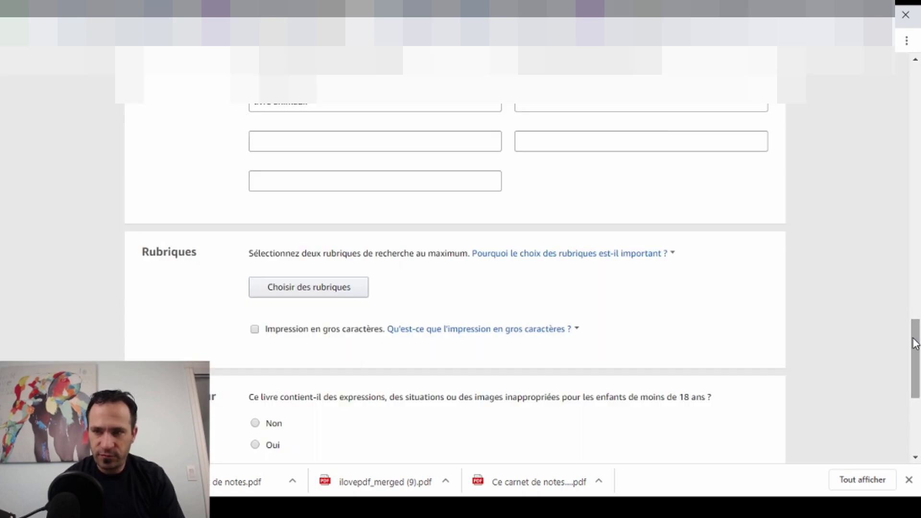
- Declare that the book has no content inappropriate for readers under 18 and try to save and continue
left_click_drag(915, 342, 917, 317)
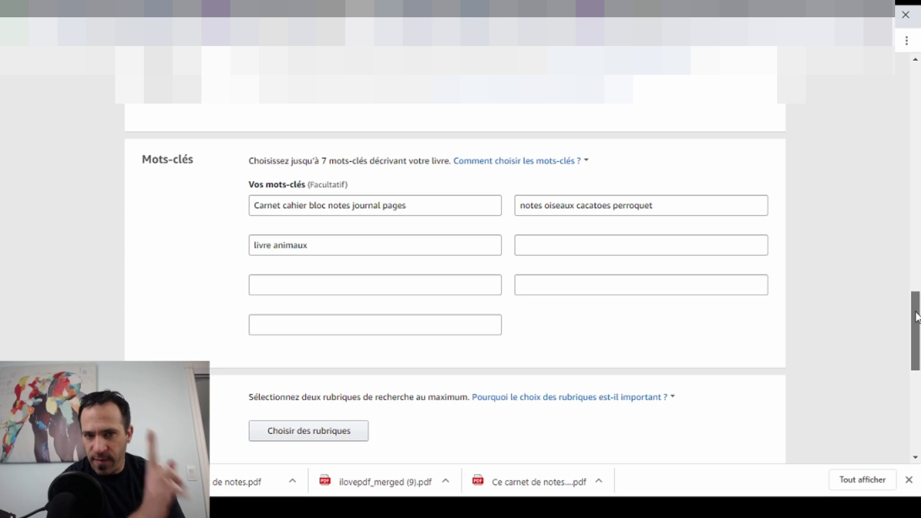
scroll(886, 380, "down", 4)
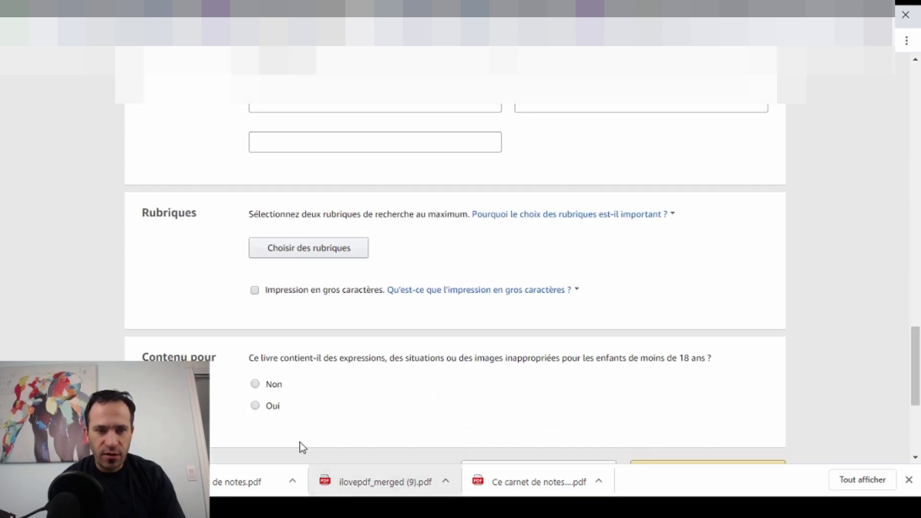
left_click(271, 388)
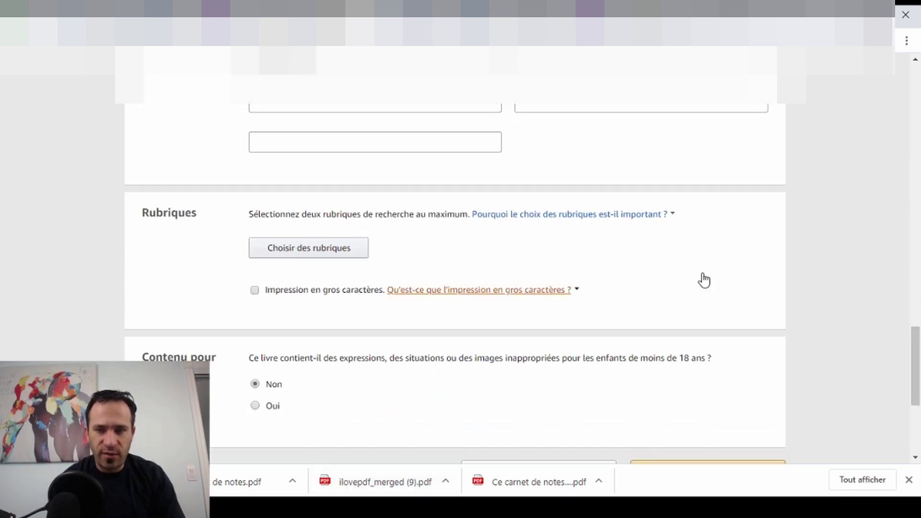
scroll(901, 375, "down", 5)
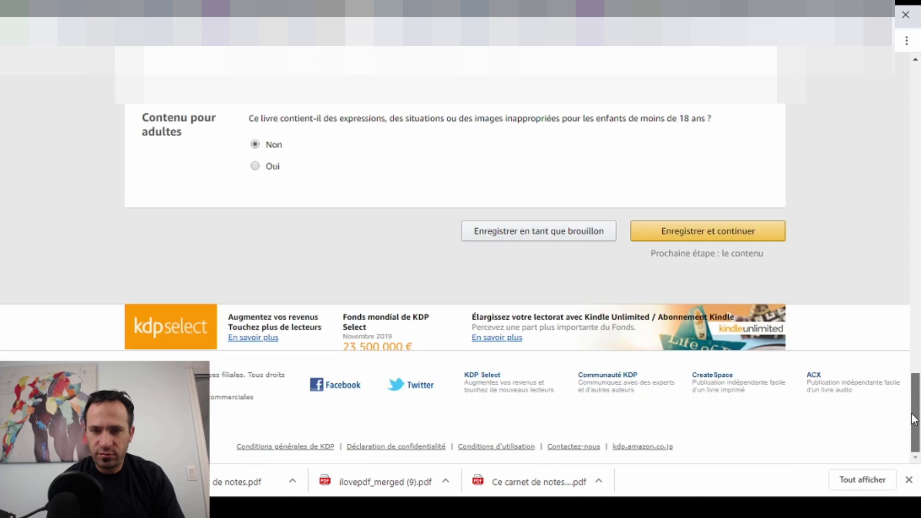
left_click(734, 231)
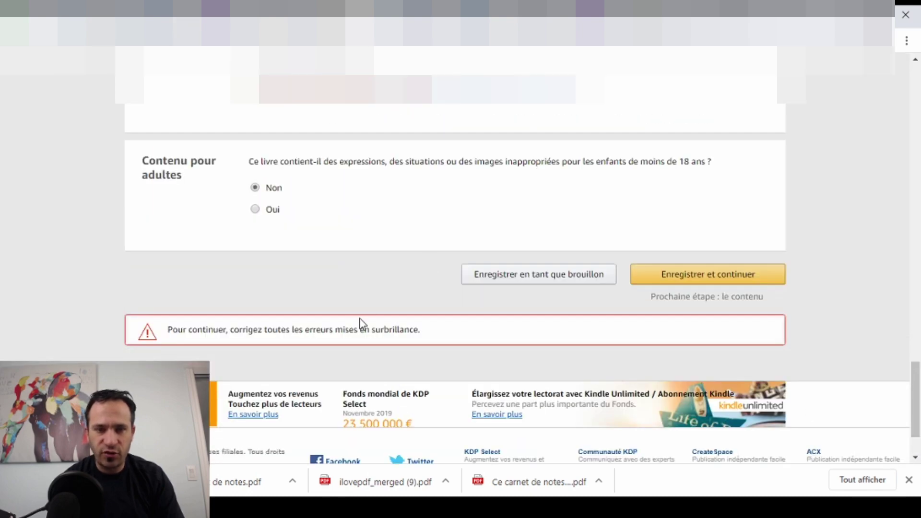
- Assign the categories Non-fiction > Nature > Général and Non-fiction > Nature > Animaux > Oiseaux to the book and save the selection
scroll(917, 422, "down", 1)
left_click_drag(918, 427, 918, 374)
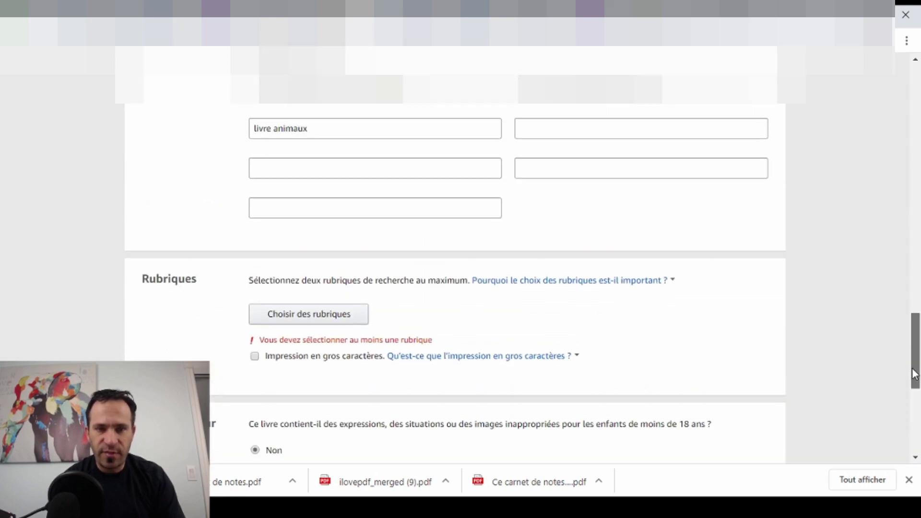
left_click(339, 315)
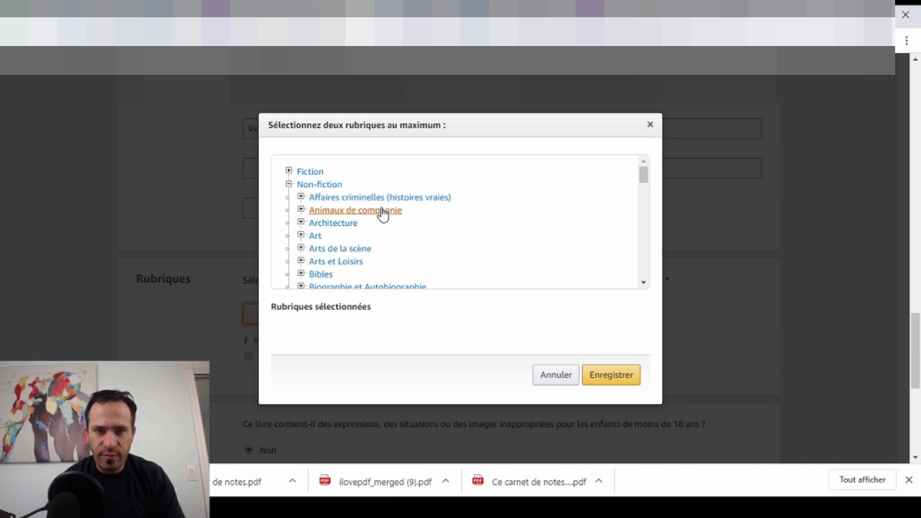
left_click(644, 283)
left_click(643, 283)
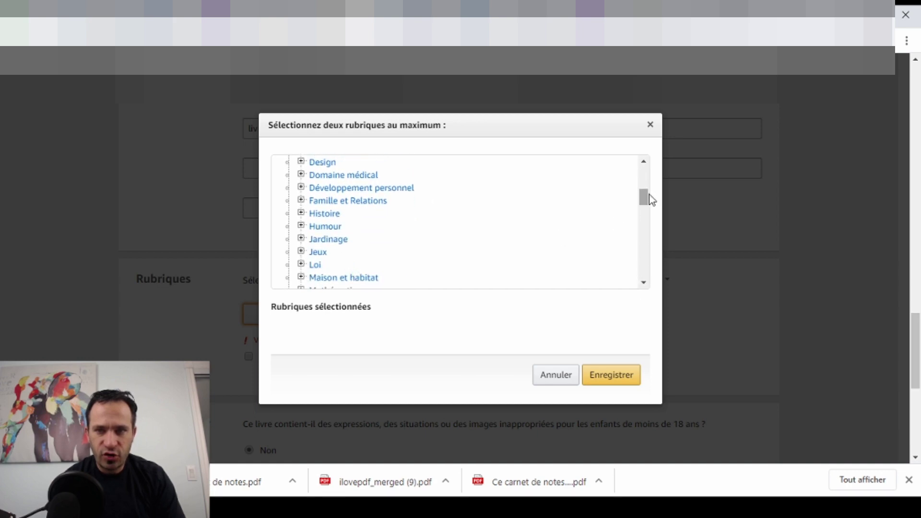
left_click_drag(644, 196, 645, 215)
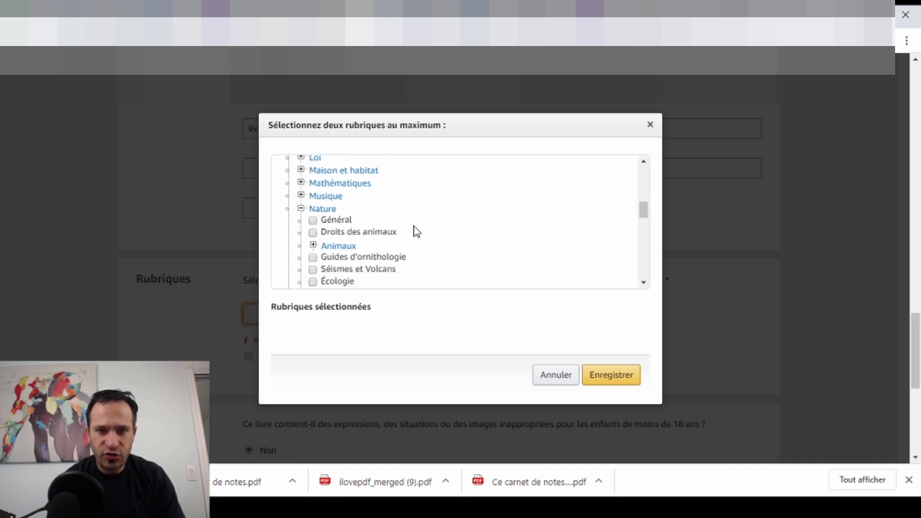
left_click(321, 219)
left_click(334, 247)
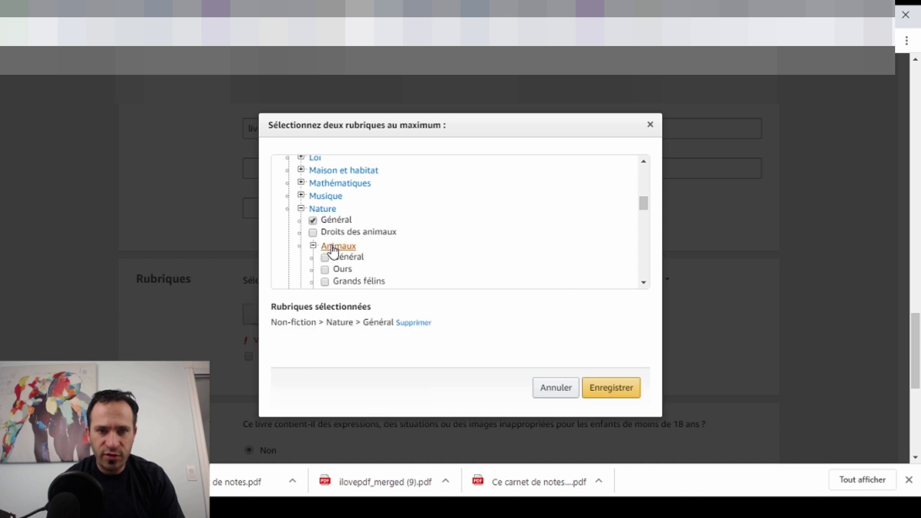
scroll(645, 287, "down", 2)
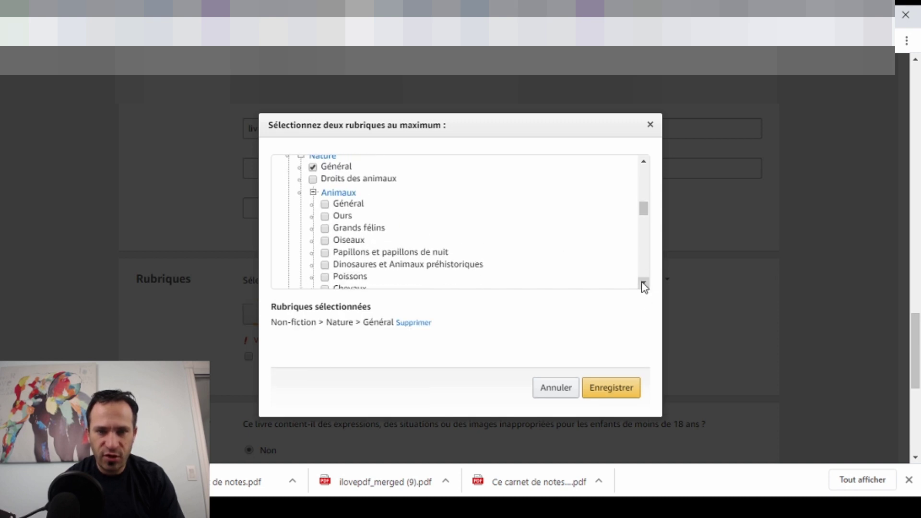
left_click(349, 213)
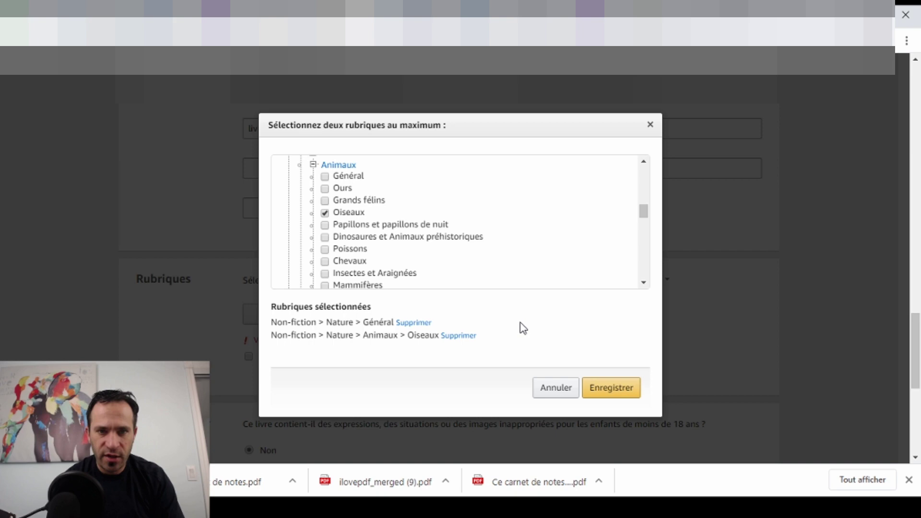
left_click(606, 386)
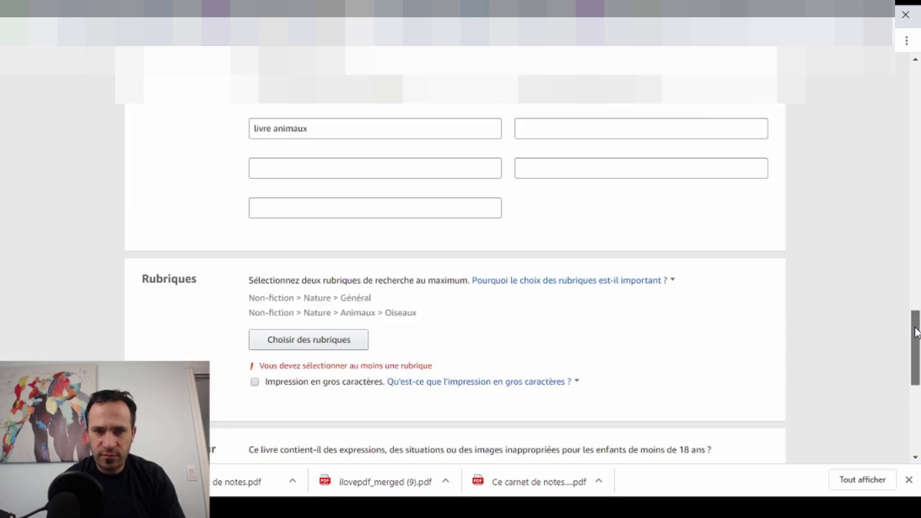
- Save the book details, continue to the paperback content page, and assign a free KDP ISBN to the book
scroll(907, 373, "down", 3)
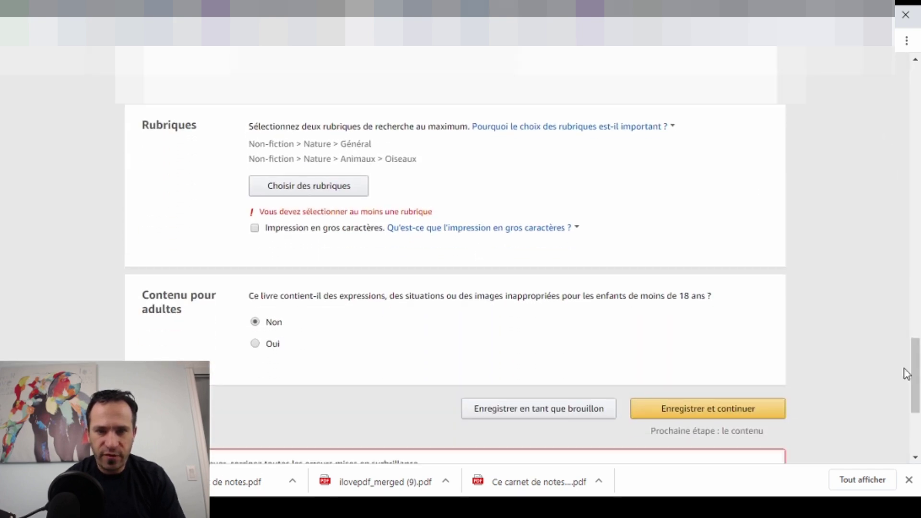
left_click(734, 410)
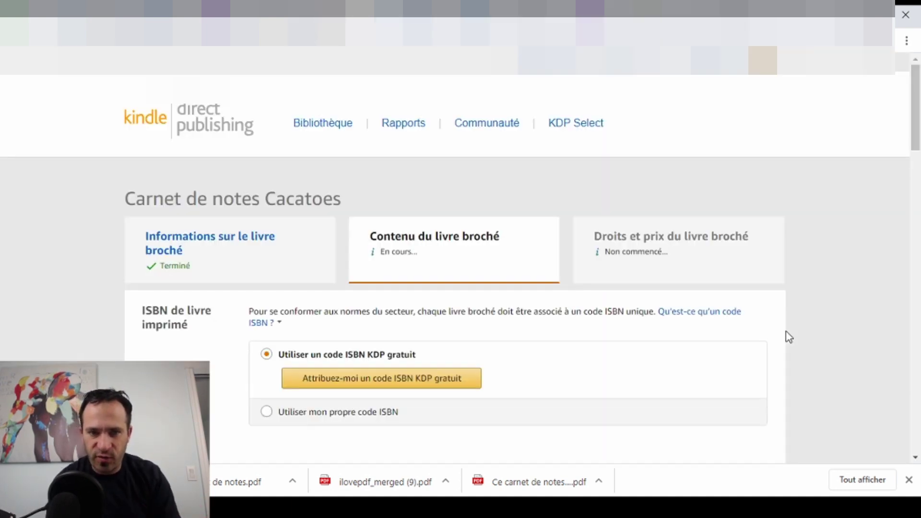
left_click(438, 379)
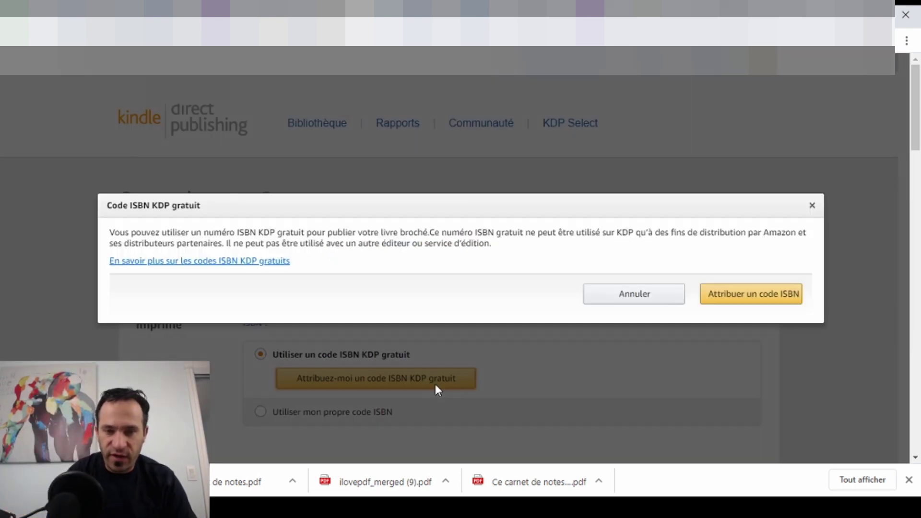
left_click(728, 307)
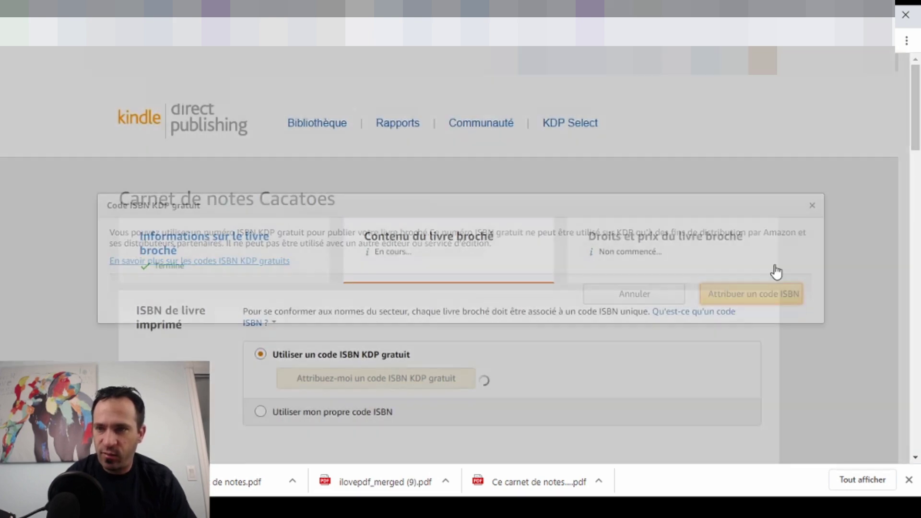
- Set the print options to black-and-white interior with white paper, 17,78 x 25,4 cm (7 x 10 po) trim size, and bleed (PDF only)
left_click_drag(917, 144, 915, 262)
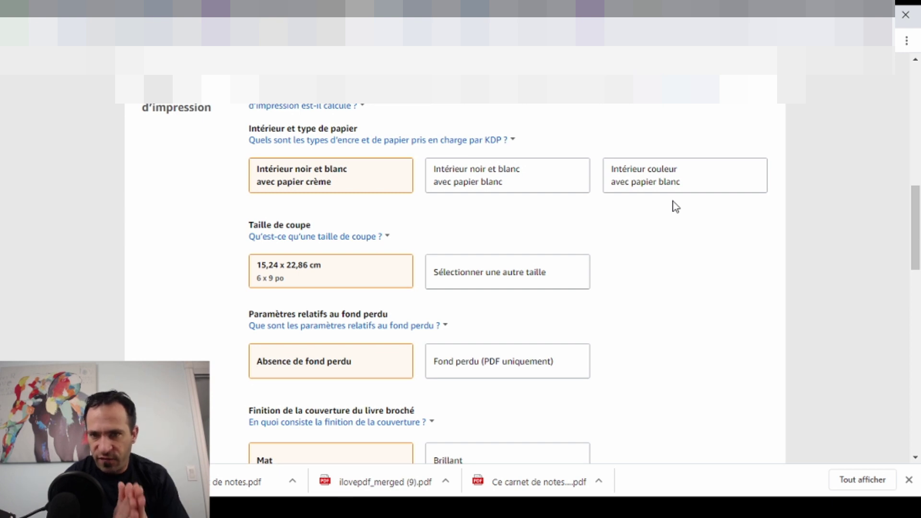
left_click(526, 177)
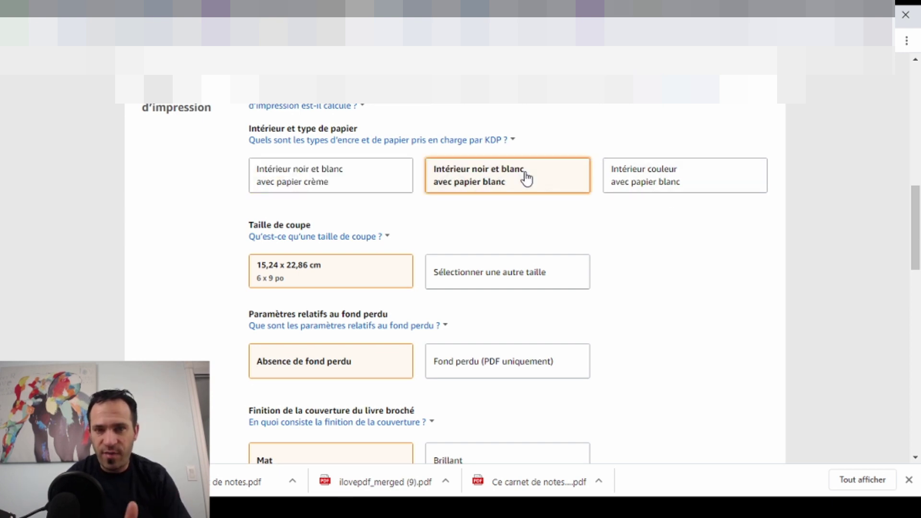
left_click(482, 282)
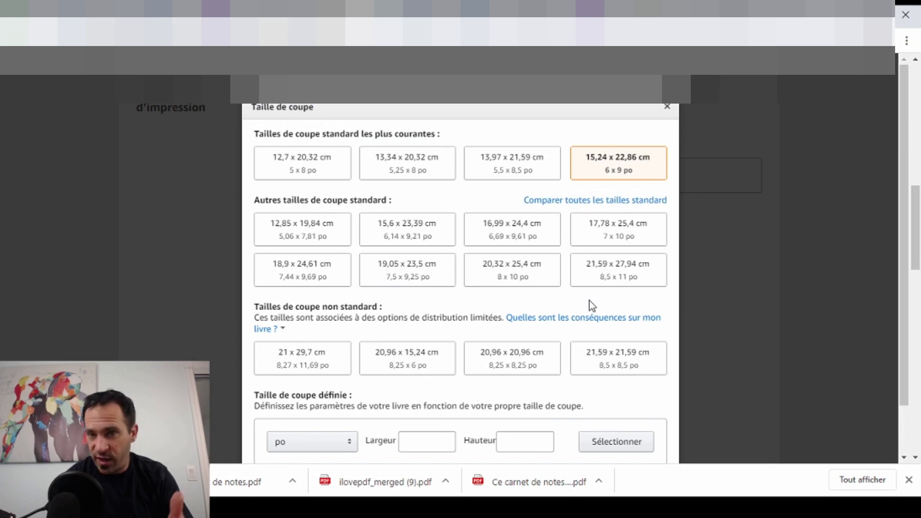
left_click(608, 245)
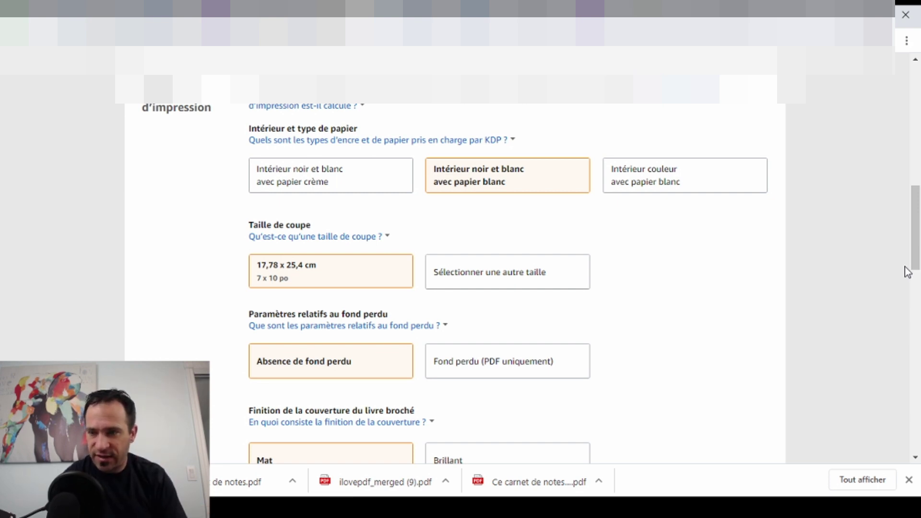
left_click_drag(917, 248, 916, 277)
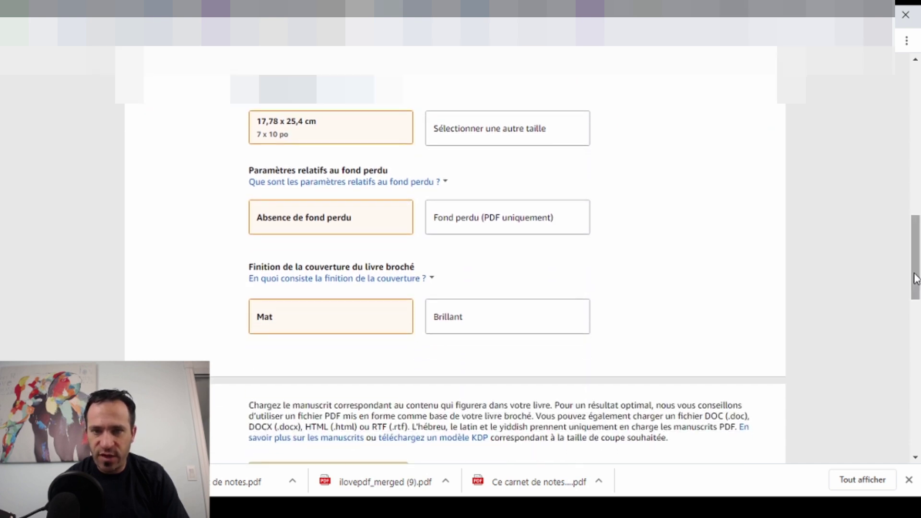
left_click(493, 232)
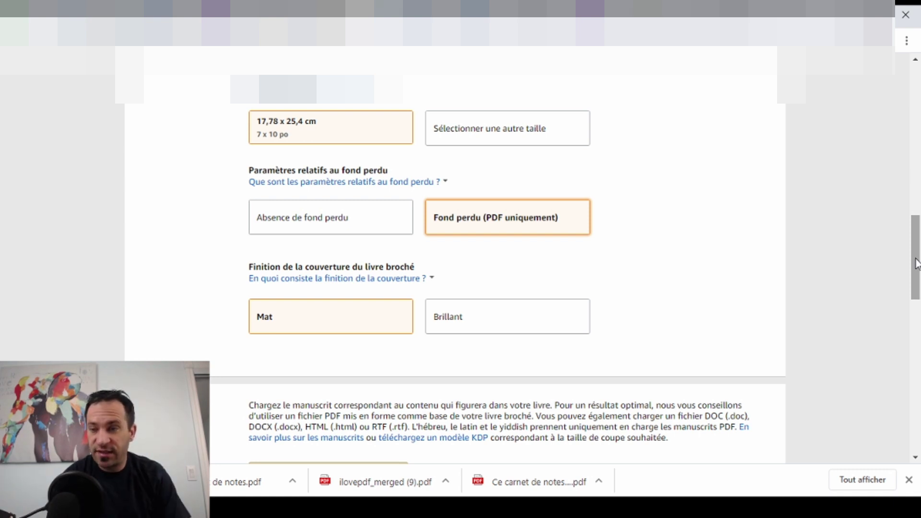
- Choose to upload a print-ready PDF cover from the computer as the book cover method
left_click_drag(916, 264, 911, 306)
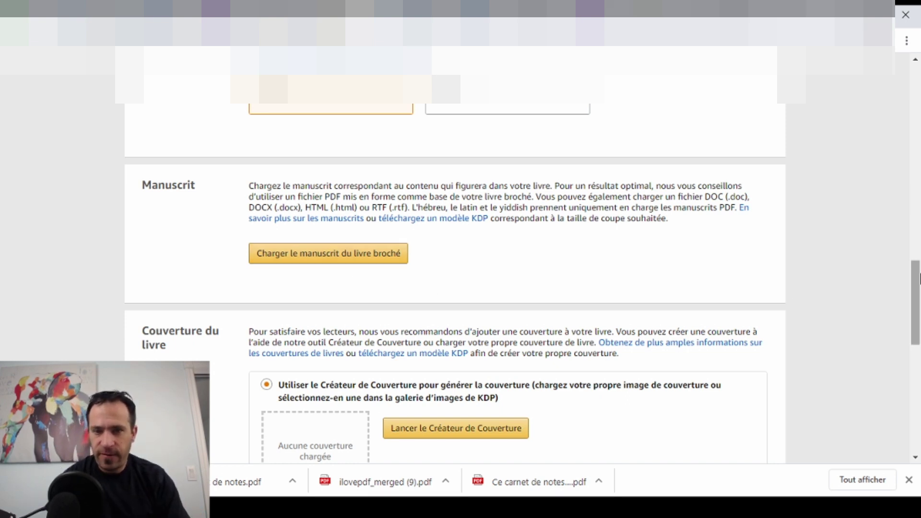
left_click_drag(919, 278, 919, 314)
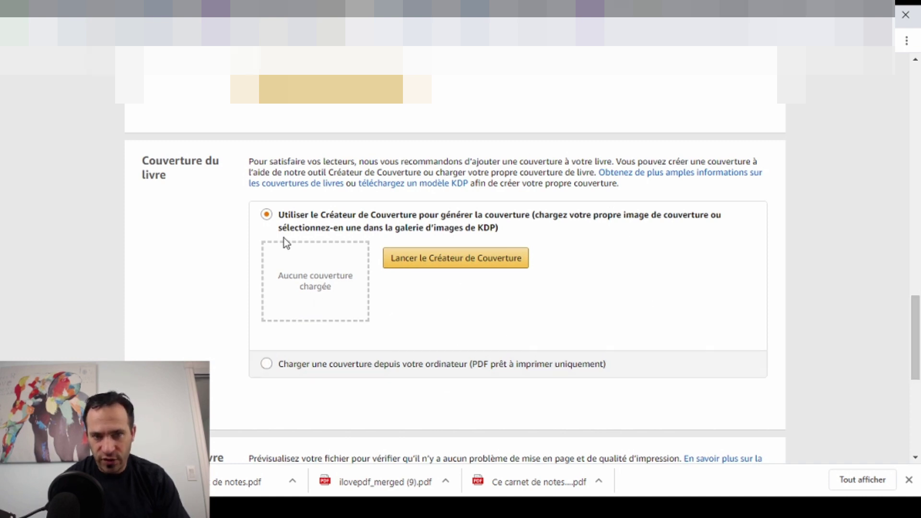
left_click(340, 370)
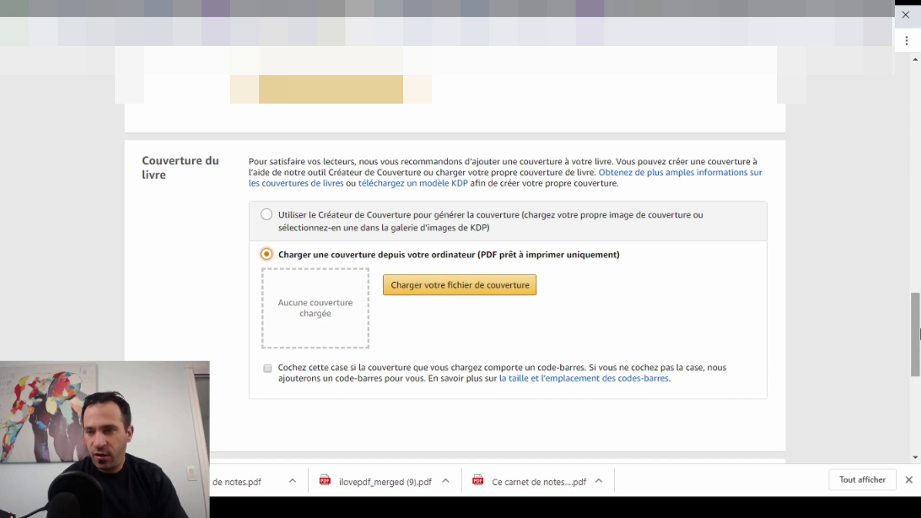
- Leave the paperback content page without saving its changes and view the ordered-copies chart in the KDP sales reports
left_click_drag(916, 336, 916, 394)
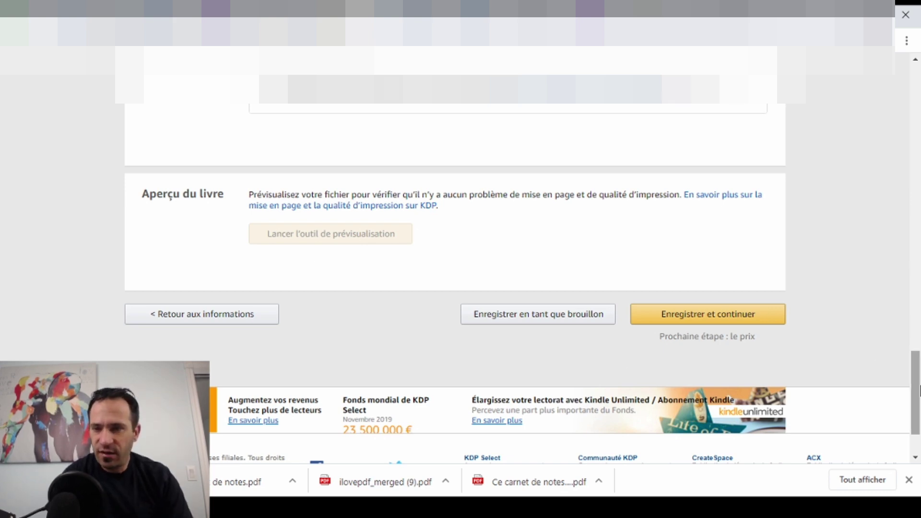
left_click_drag(917, 402, 918, 118)
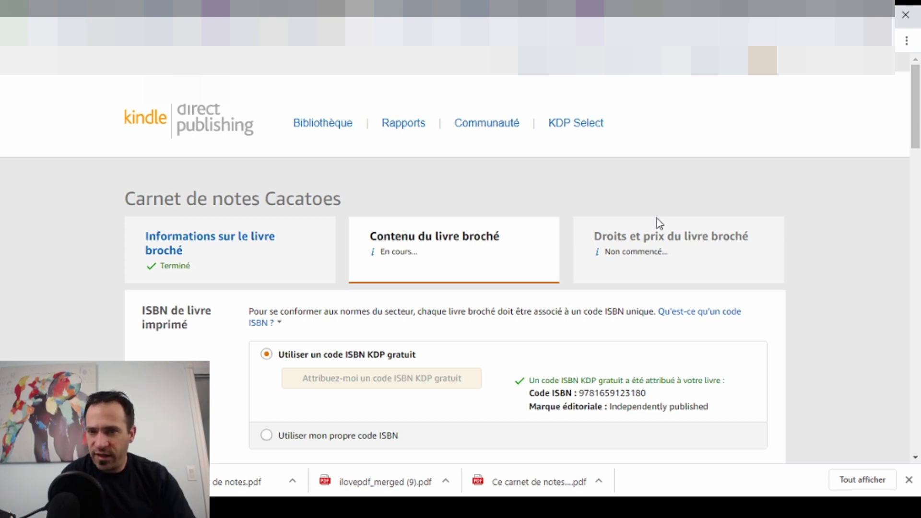
left_click(406, 124)
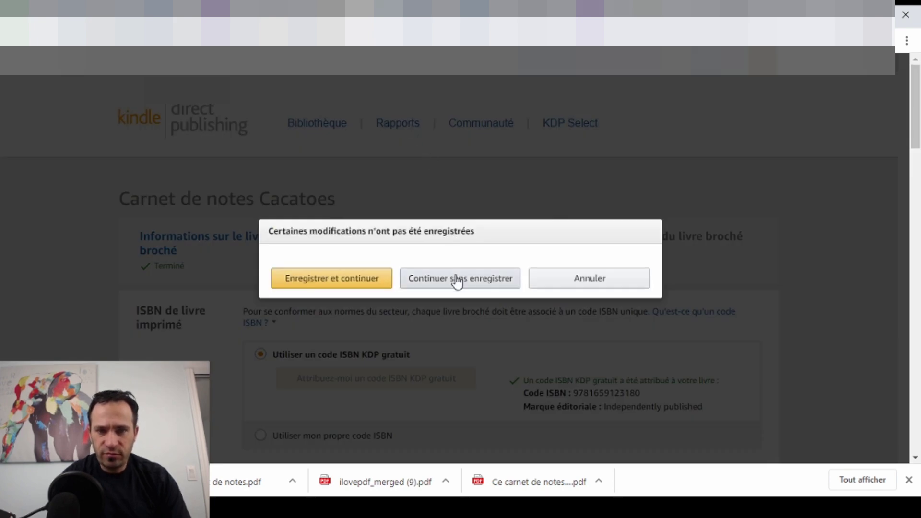
left_click(457, 281)
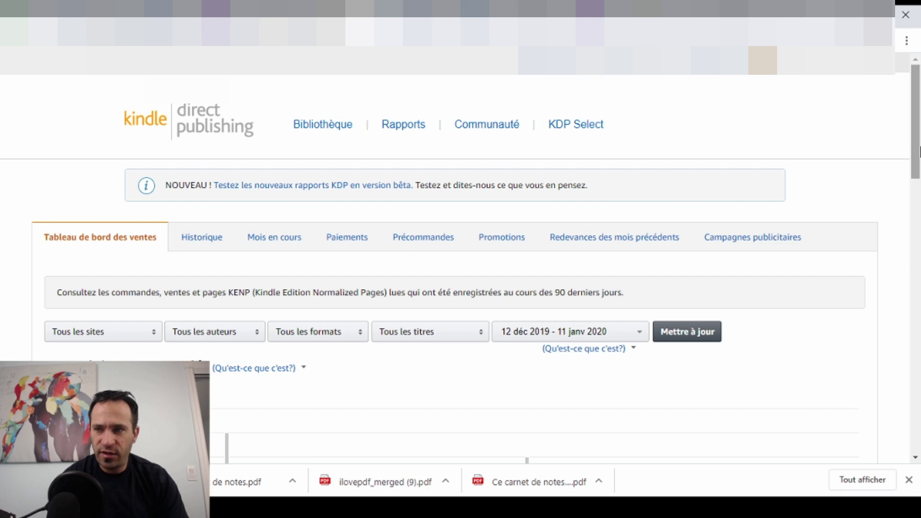
left_click_drag(916, 152, 918, 185)
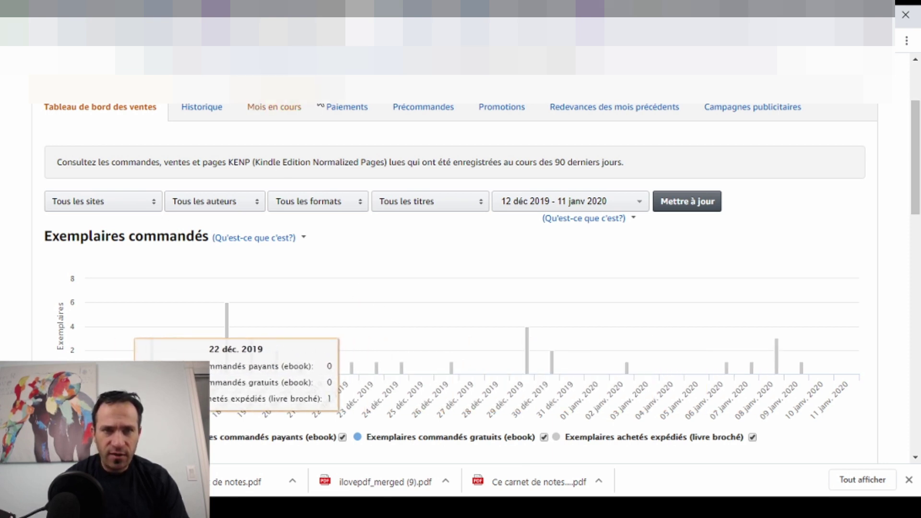
- Open the royalties estimator in the beta KDP reports and examine the estimated royalties chart for last month (Mois dernier)
left_click(303, 61)
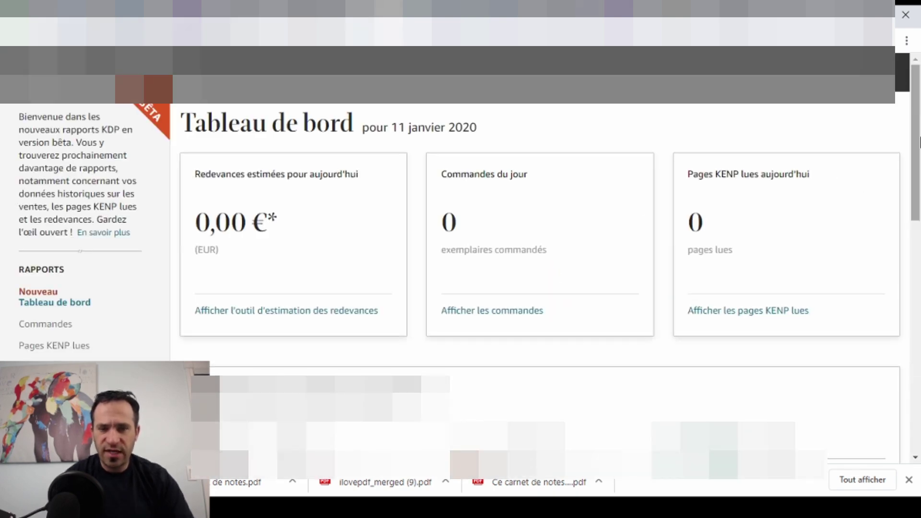
left_click(363, 317)
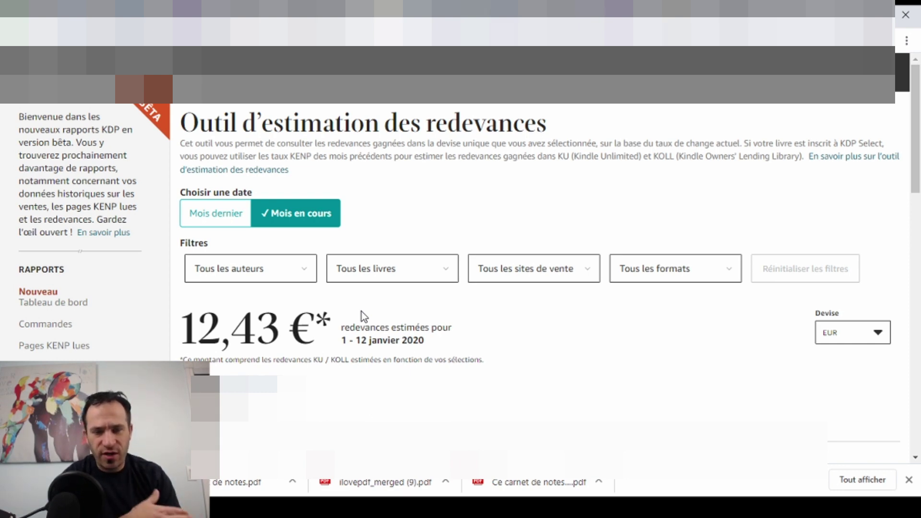
left_click(220, 217)
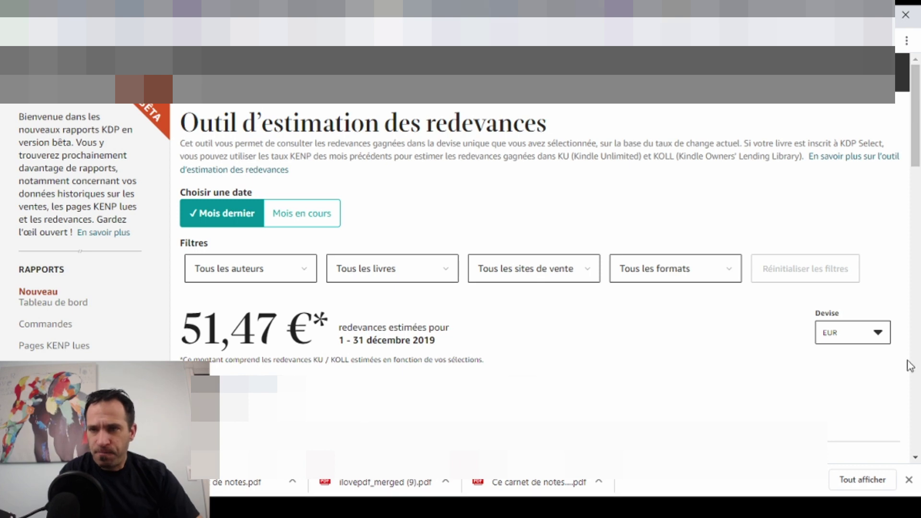
left_click_drag(916, 158, 912, 232)
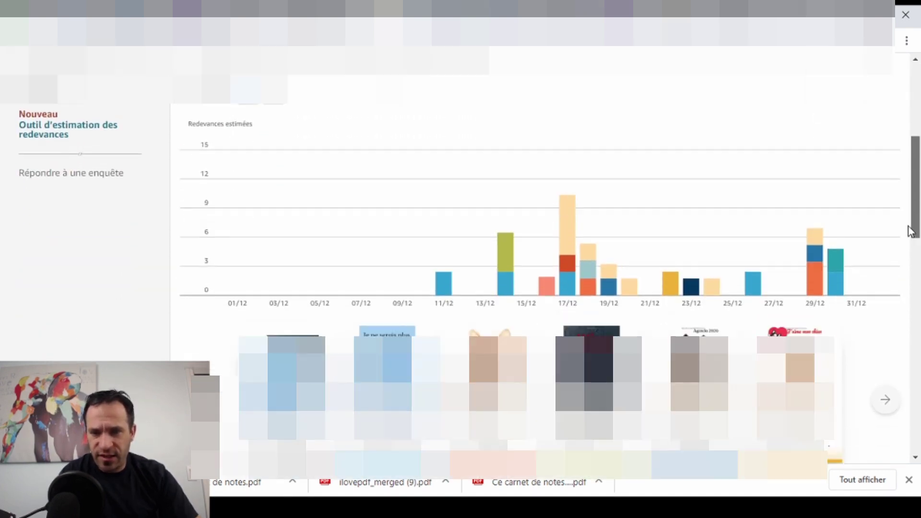